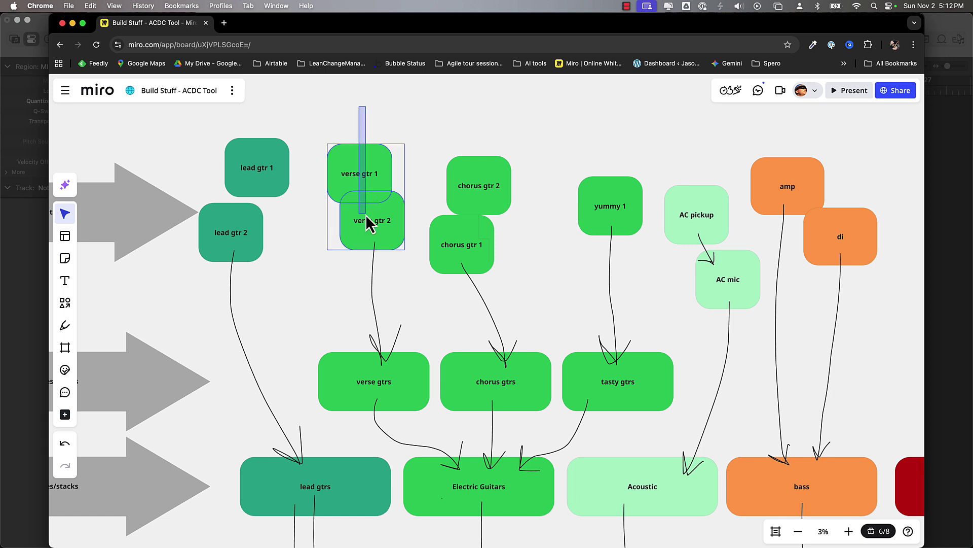
# Step: Examine the verse gtr 1 and verse gtr 2 tracks and the verse gtrs stack they feed in the routing diagram
pyautogui.click(302, 235)
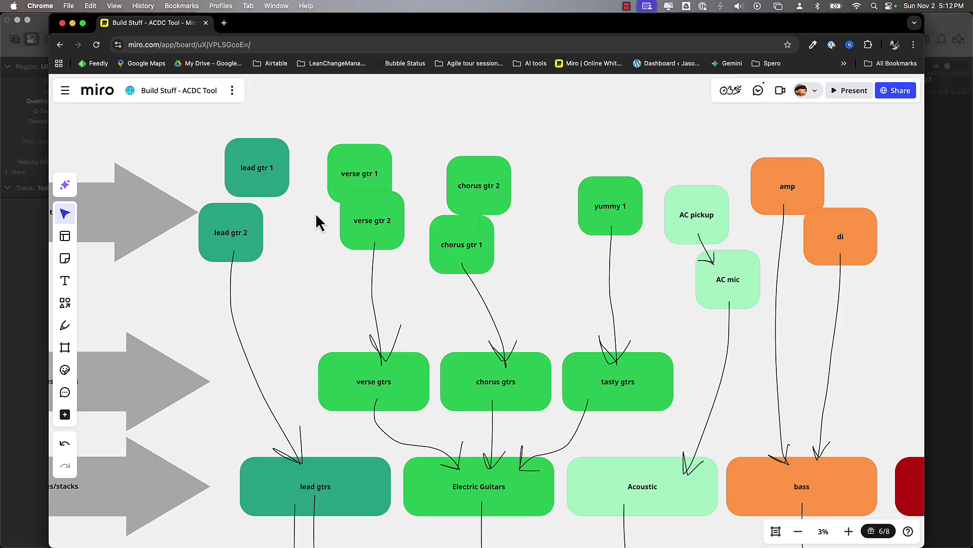
pyautogui.click(348, 196)
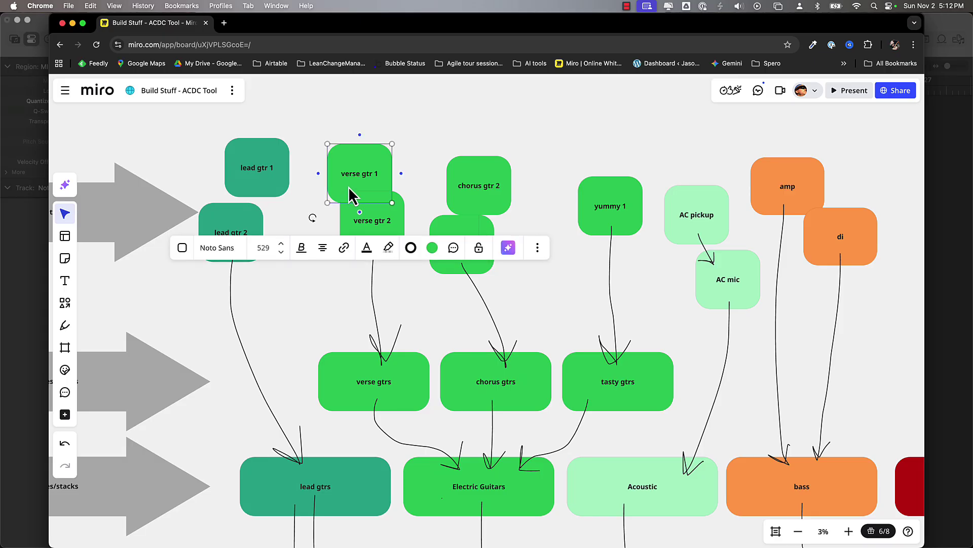
pyautogui.click(368, 223)
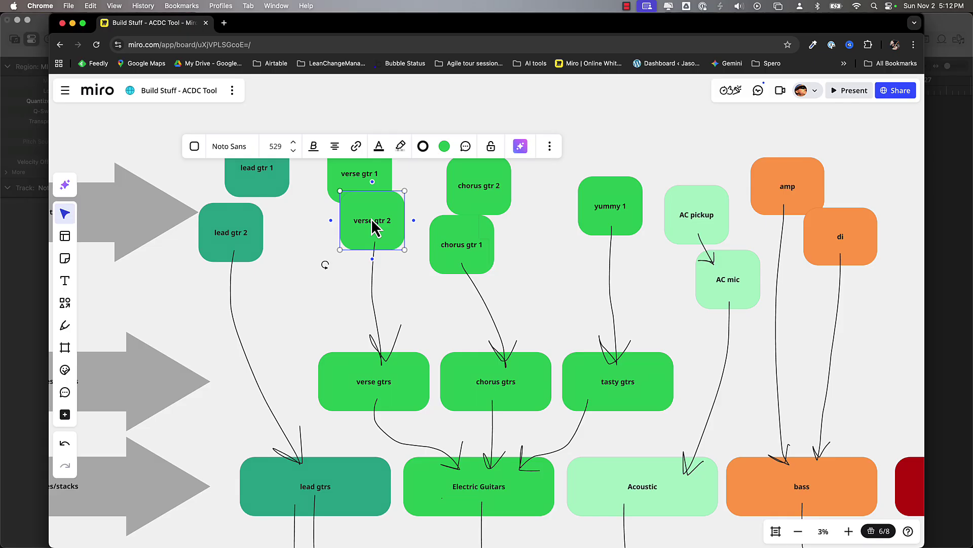
pyautogui.click(307, 215)
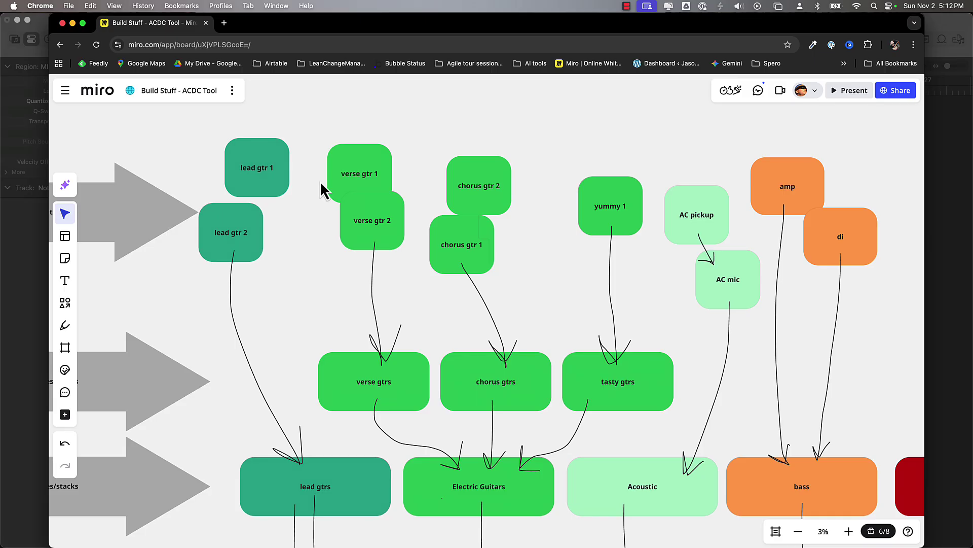
pyautogui.moveTo(363, 114); pyautogui.dragTo(387, 223)
pyautogui.click(356, 366)
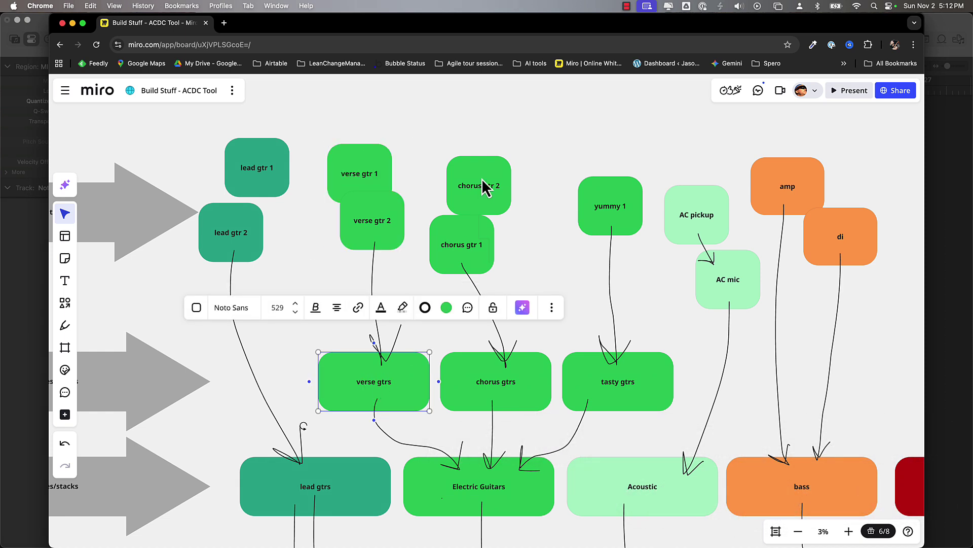
# Step: Trace the chorus gtr and yummy 1 tracks through the chorus gtrs and tasty gtrs stacks to the Electric Guitars block
pyautogui.moveTo(486, 146); pyautogui.dragTo(461, 244)
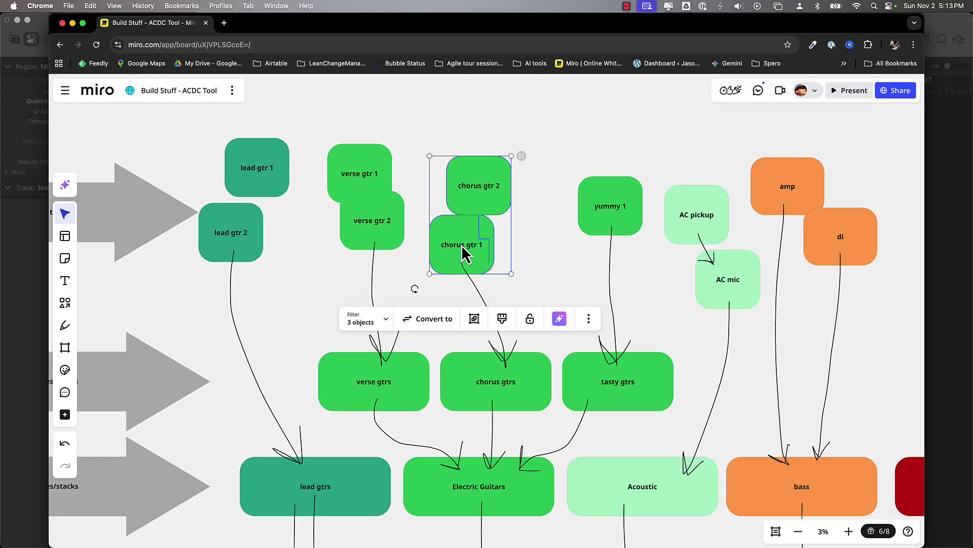
pyautogui.click(464, 391)
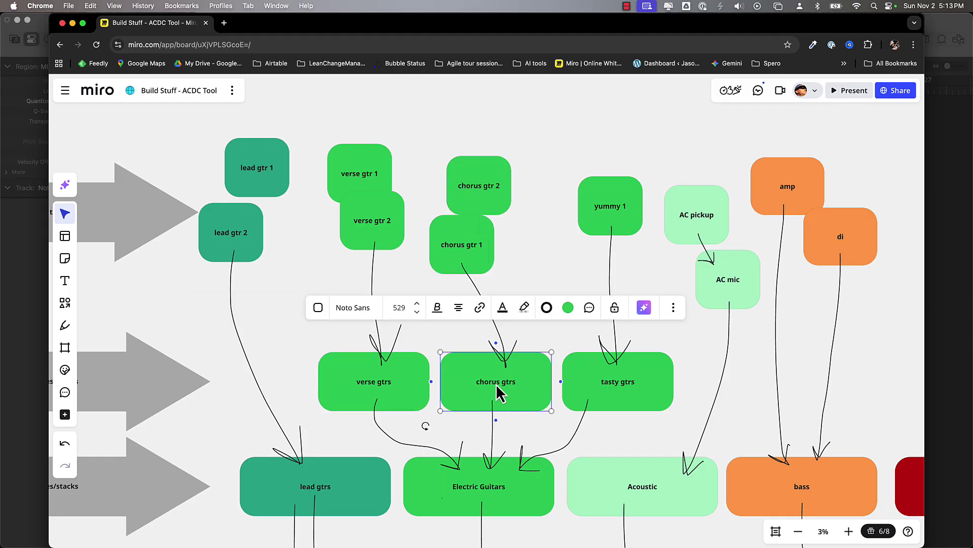
pyautogui.click(616, 212)
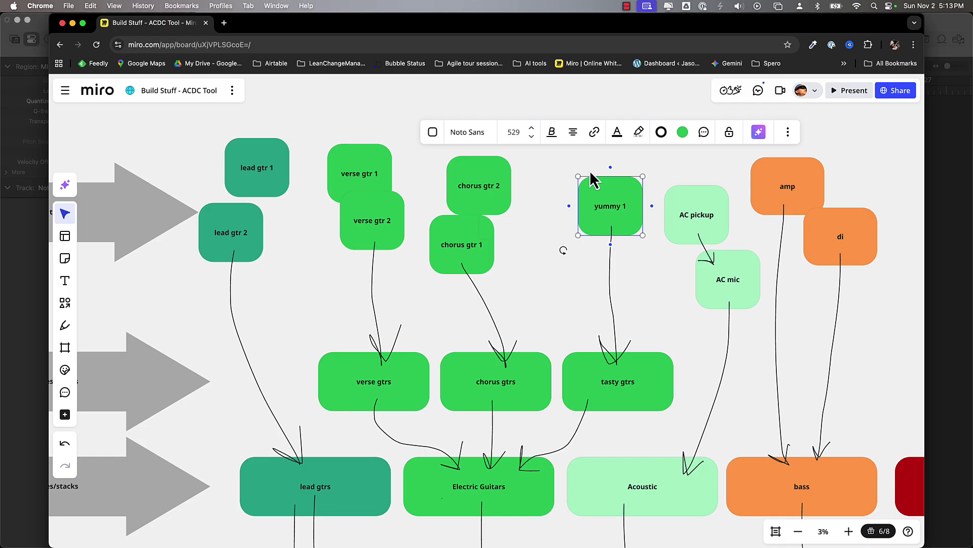
pyautogui.click(631, 378)
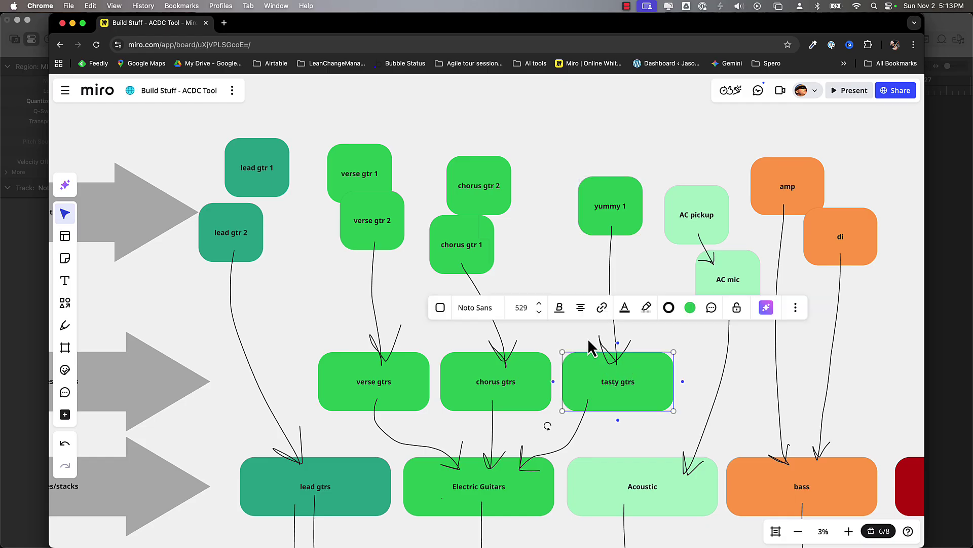
pyautogui.click(510, 506)
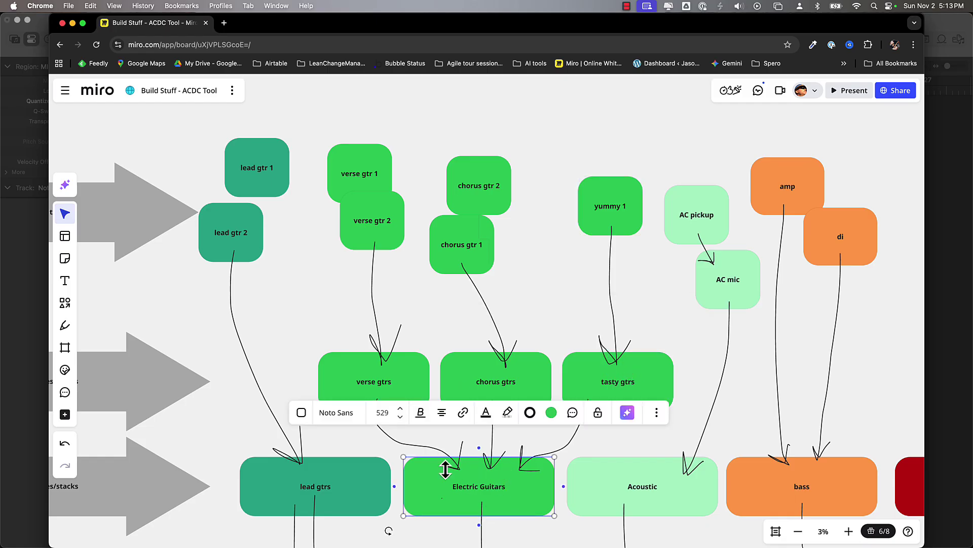
pyautogui.click(487, 479)
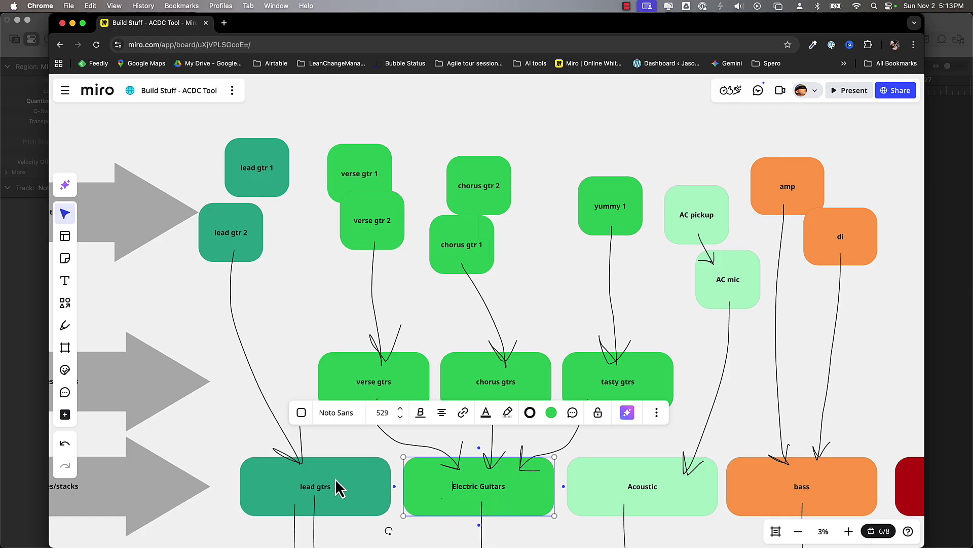
pyautogui.click(502, 440)
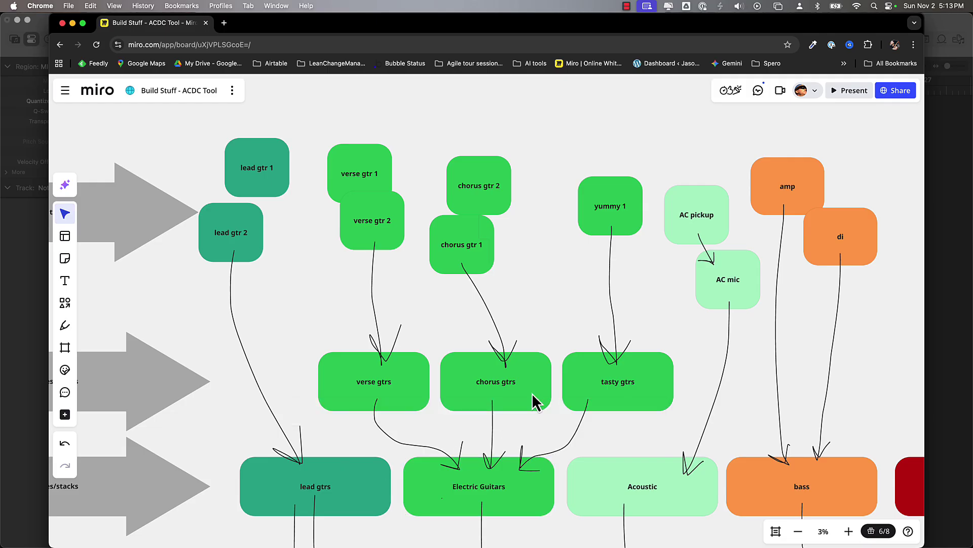
# Step: Examine the AC pickup and AC mic tracks with their Acoustic stack, and look again at chorus gtr 2
pyautogui.moveTo(675, 173); pyautogui.dragTo(740, 305)
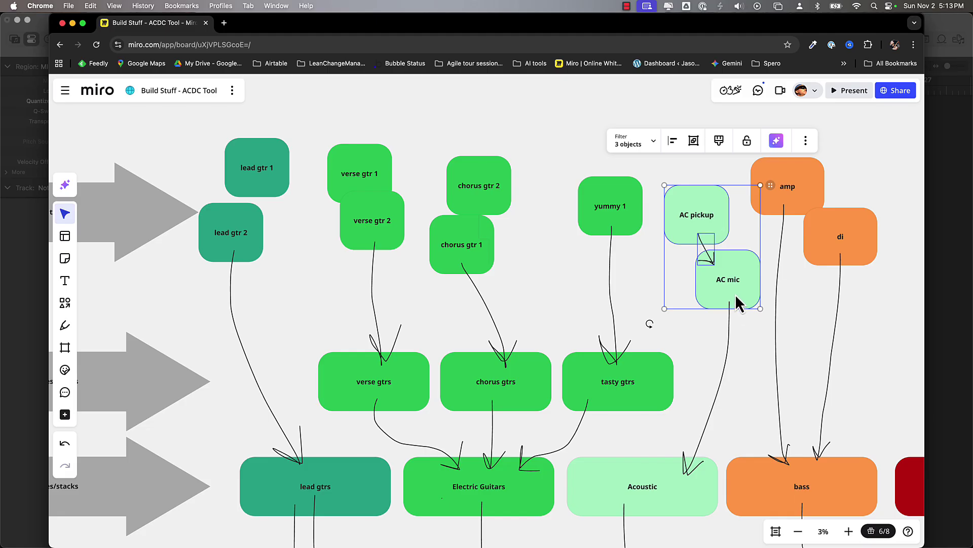
pyautogui.click(594, 489)
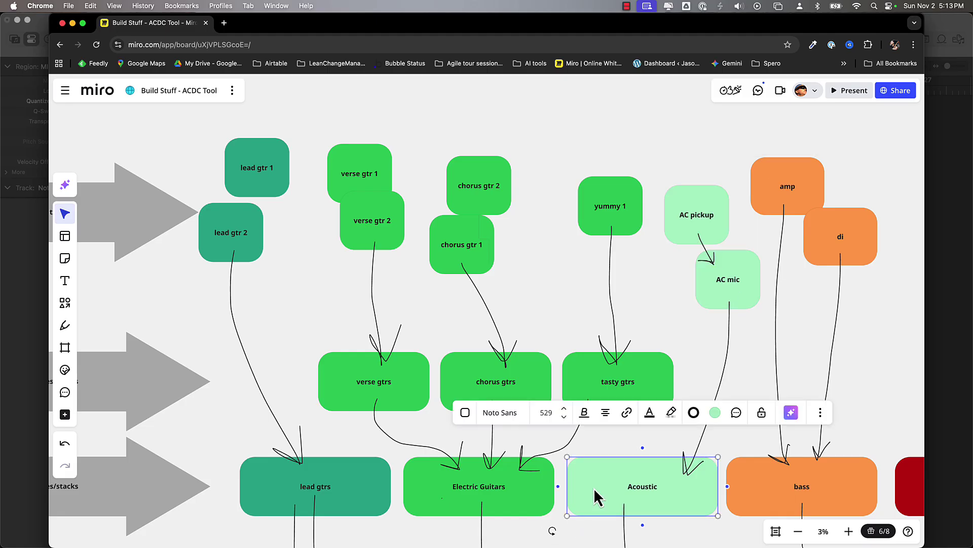
pyautogui.click(653, 309)
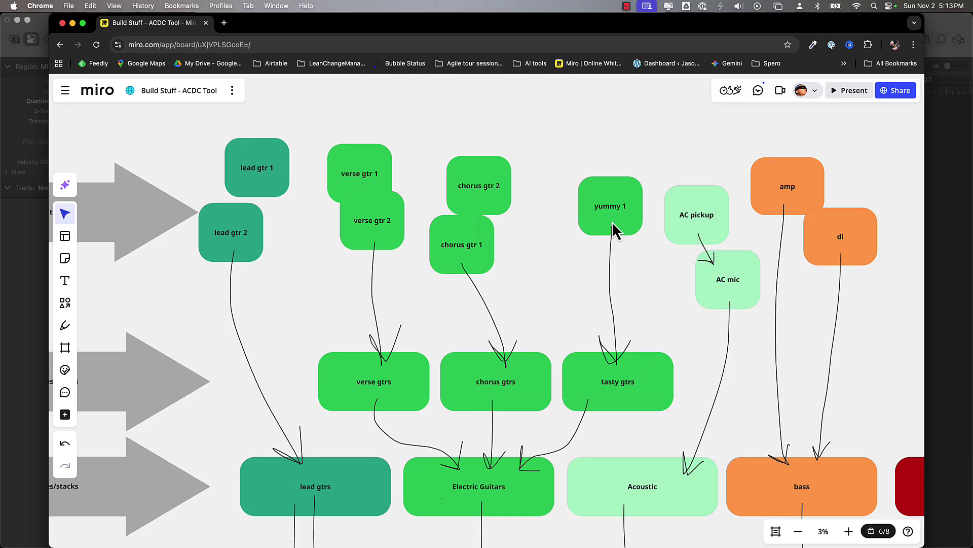
pyautogui.click(479, 179)
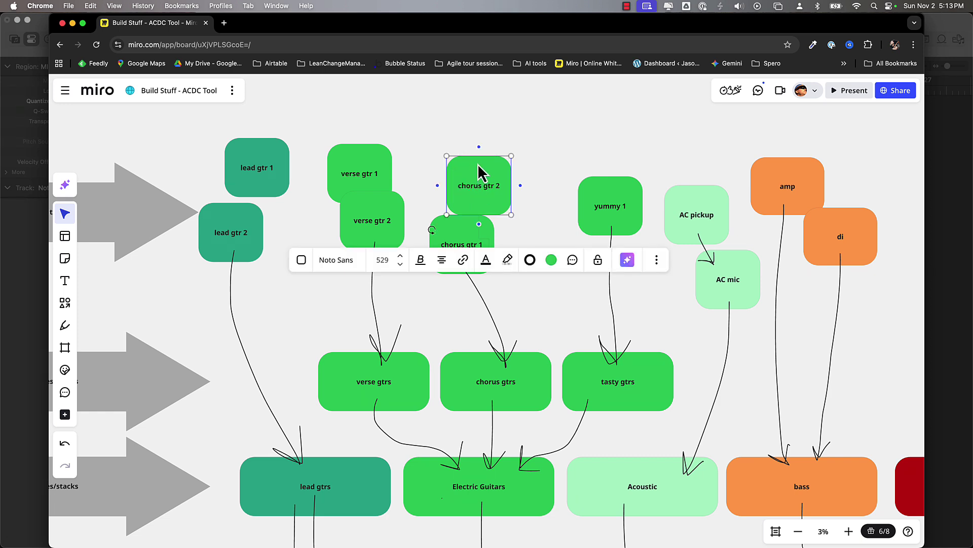
pyautogui.click(493, 121)
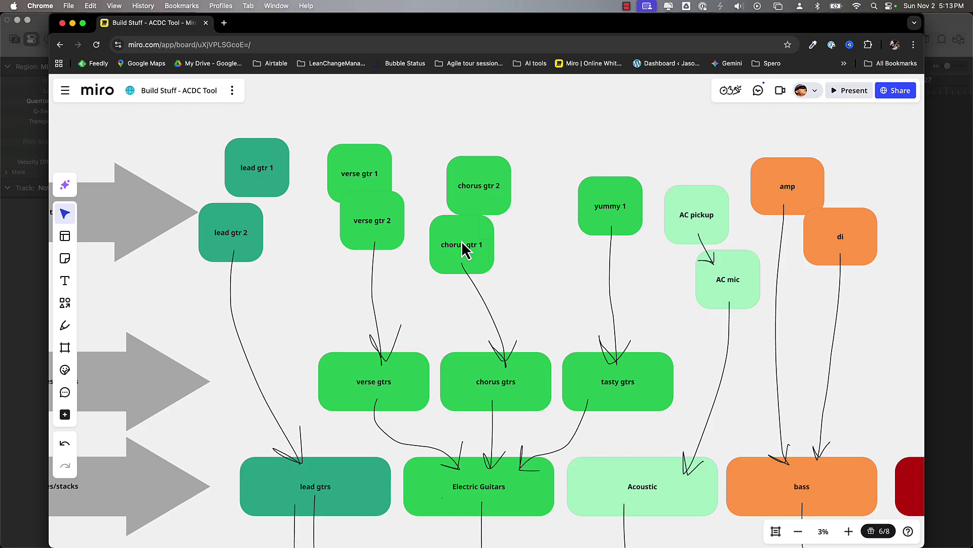
# Step: Examine how the bass and drums blocks route through the rythm section block into the music buss
pyautogui.scroll(-5, 507, 244)
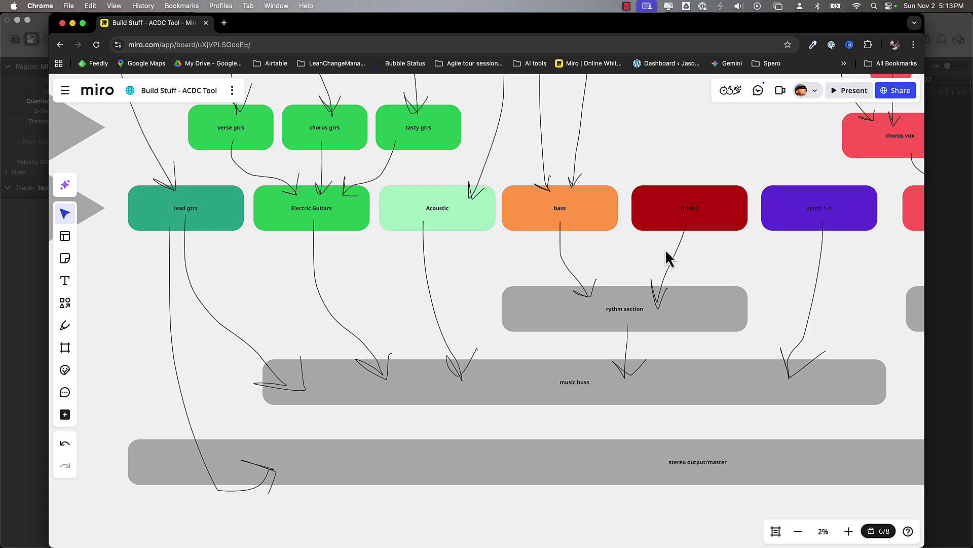
pyautogui.moveTo(593, 247); pyautogui.dragTo(676, 200)
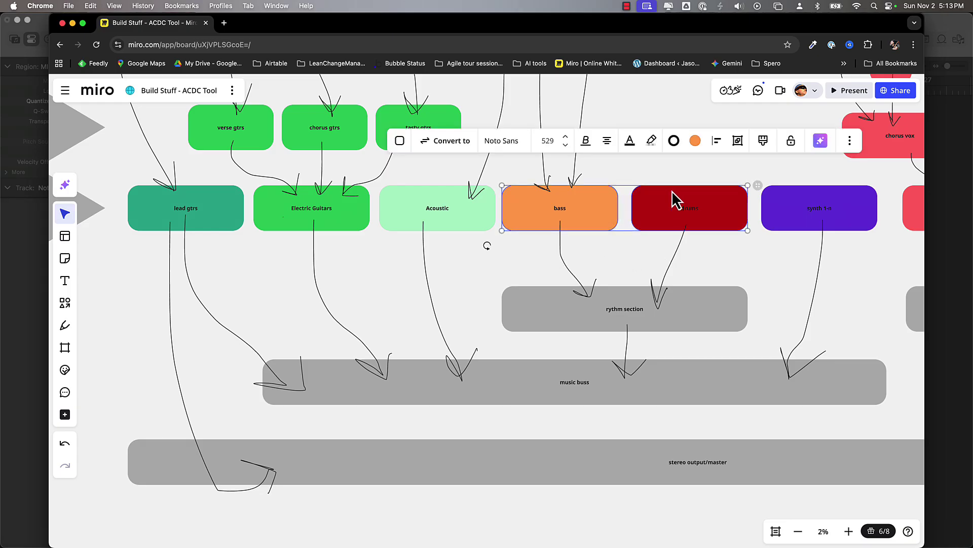
pyautogui.click(632, 309)
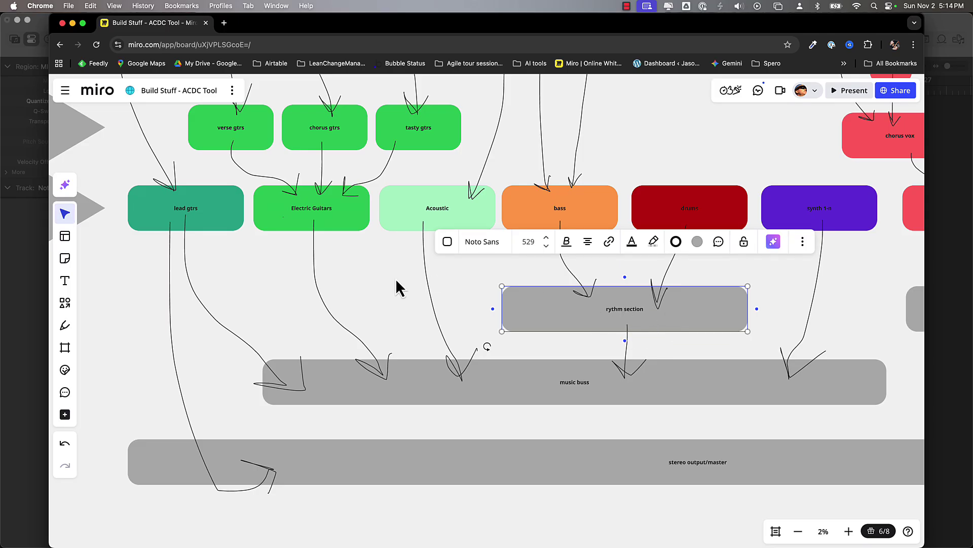
pyautogui.click(430, 394)
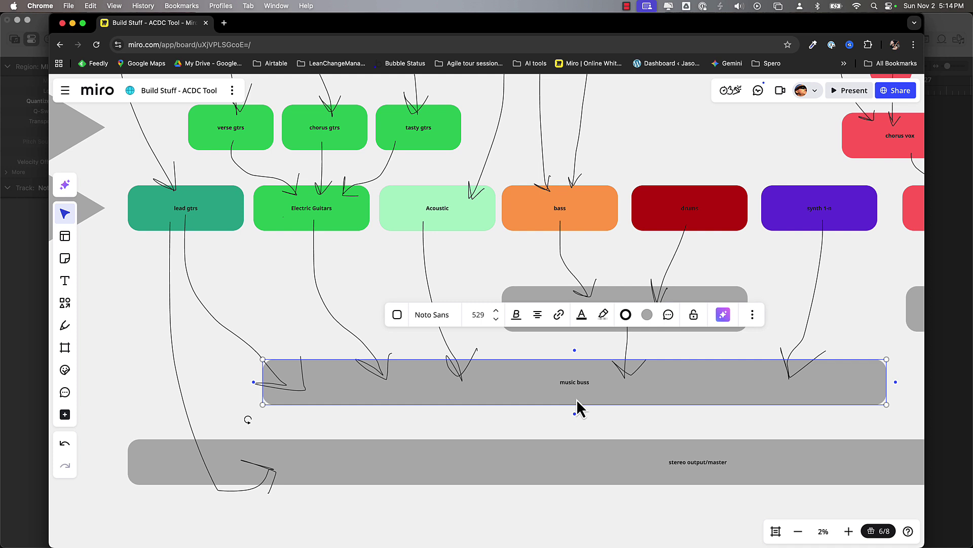
pyautogui.click(604, 260)
pyautogui.click(626, 317)
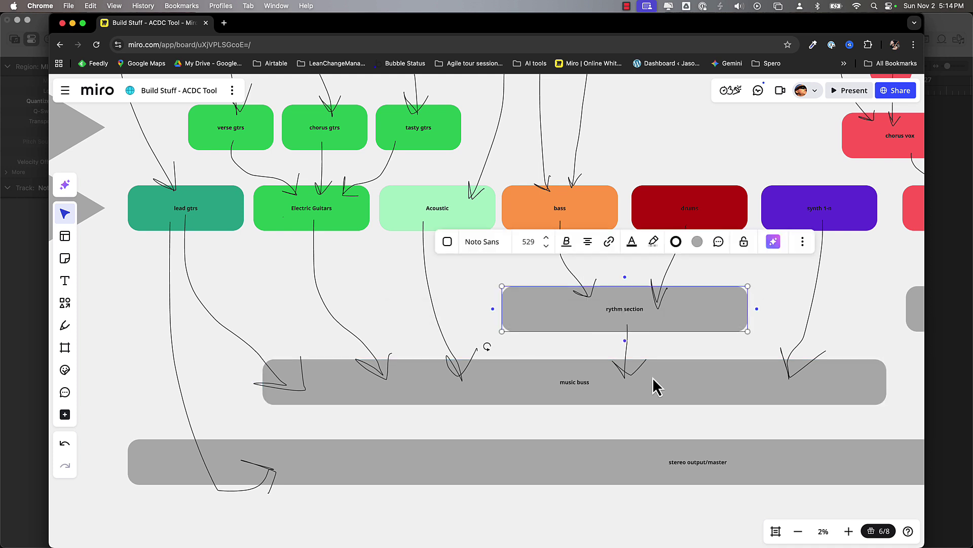
# Step: Trace the vocal tracks through the chorus vox and verse vox stacks to the lead vocals block
pyautogui.hscroll(5, 652, 376)
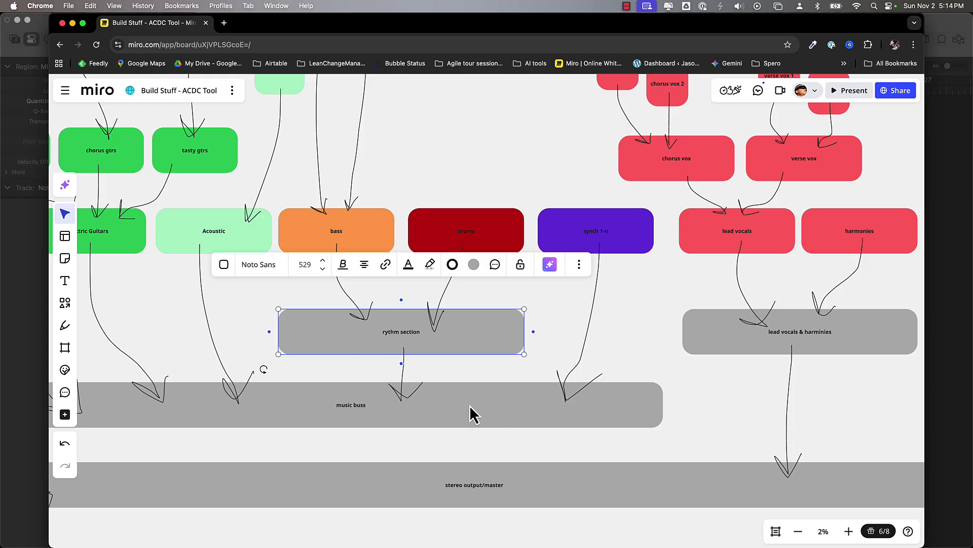
pyautogui.hscroll(10, 598, 369)
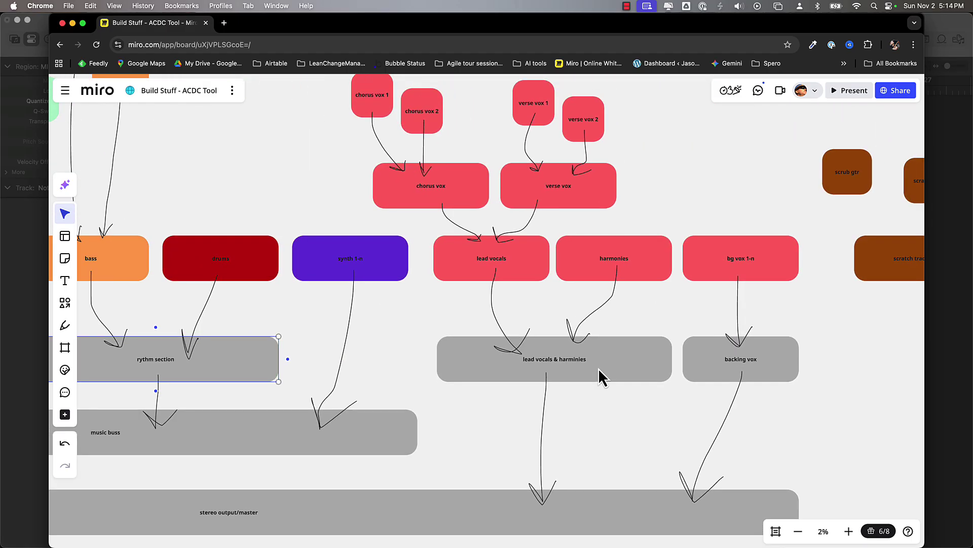
pyautogui.scroll(2, 327, 158)
pyautogui.hscroll(-1, 327, 158)
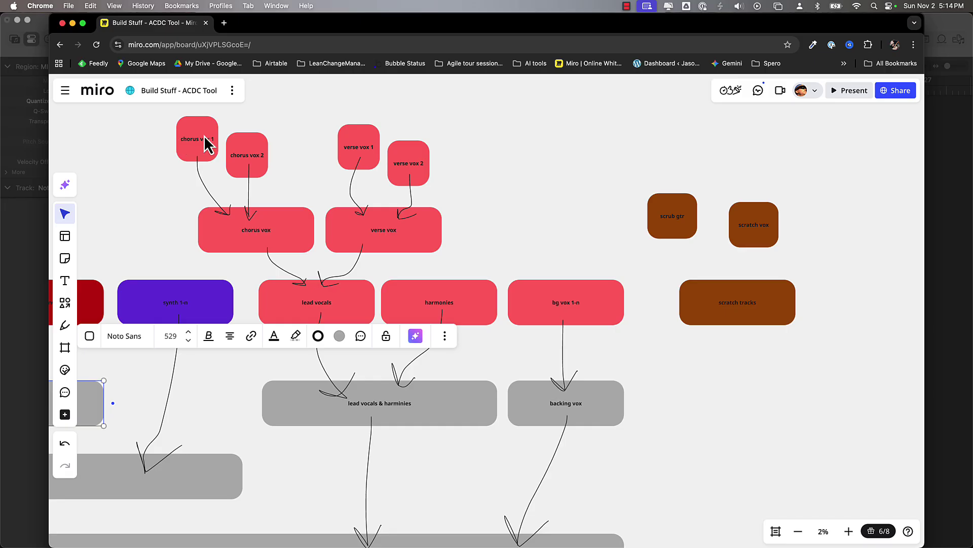
pyautogui.click(259, 245)
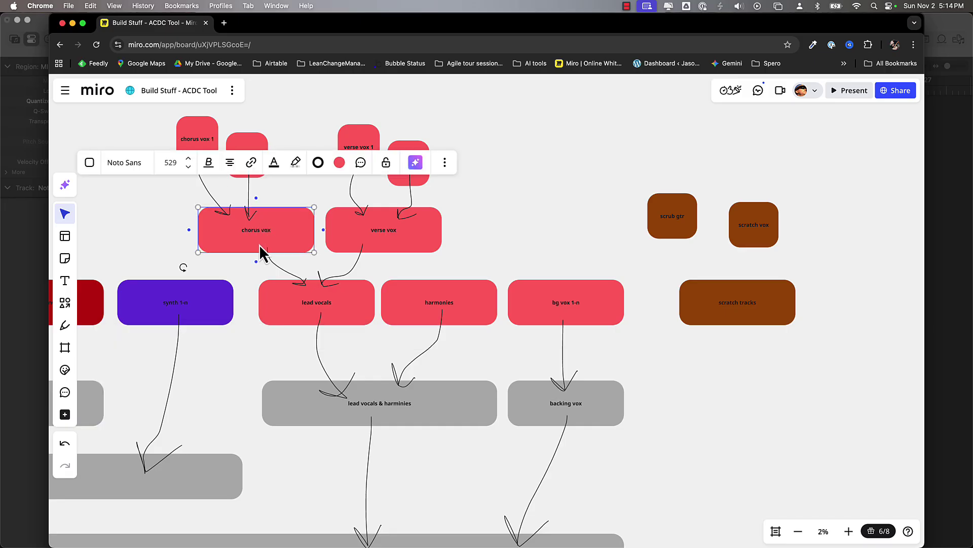
pyautogui.click(393, 236)
pyautogui.click(320, 318)
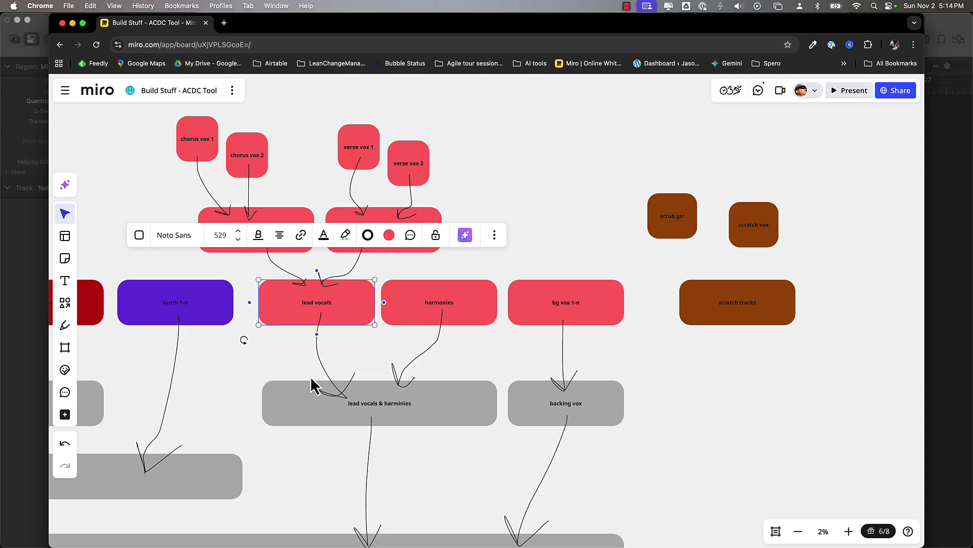
# Step: Examine the scratch tracks block and the separate scratch vox track beside the vocal section
pyautogui.scroll(-3, 310, 376)
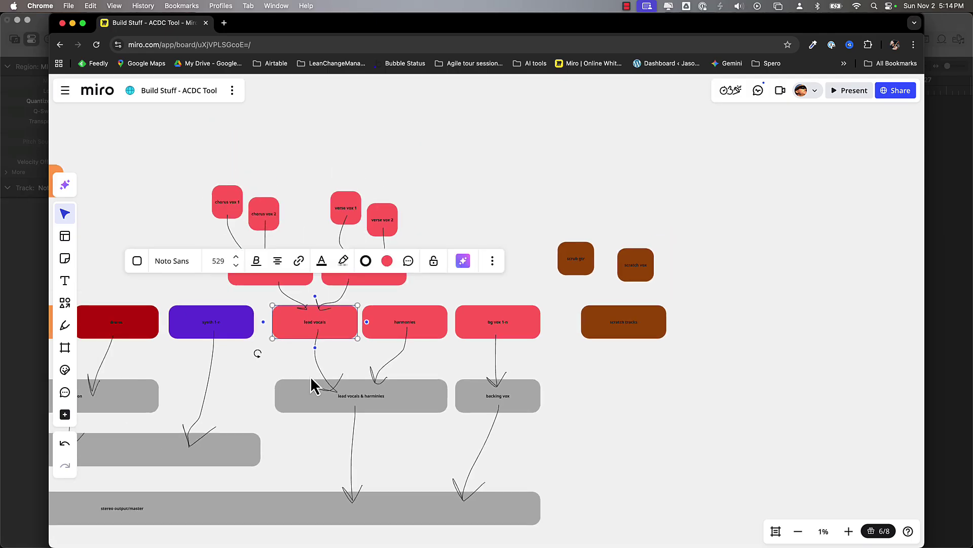
pyautogui.click(591, 193)
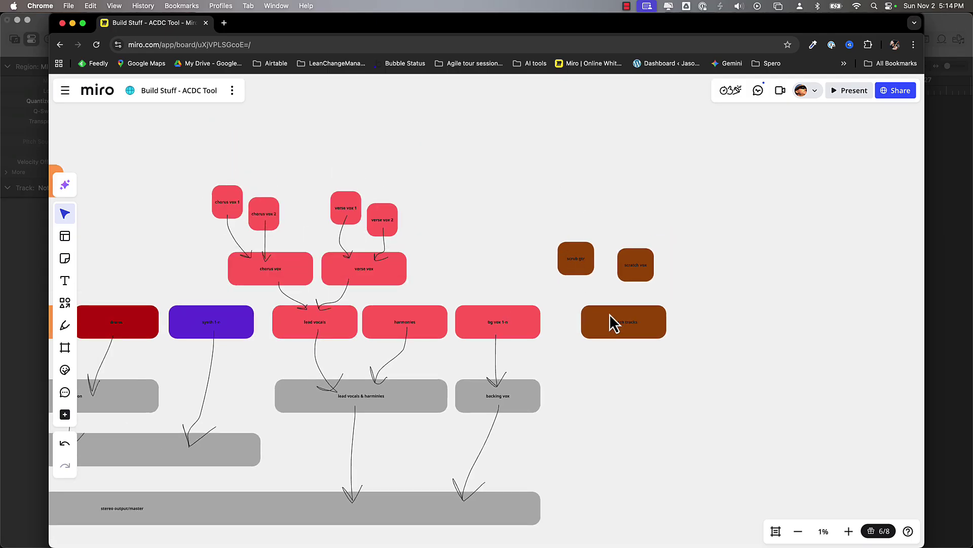
pyautogui.click(637, 331)
pyautogui.click(635, 279)
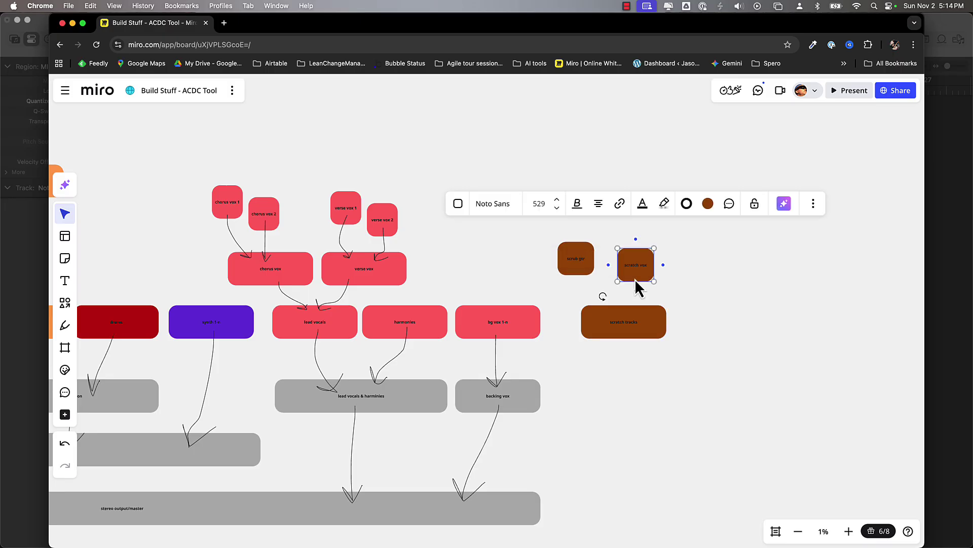
# Step: Examine the stereo output/master block and the routes that lead into it across the diagram
pyautogui.scroll(-5, 607, 369)
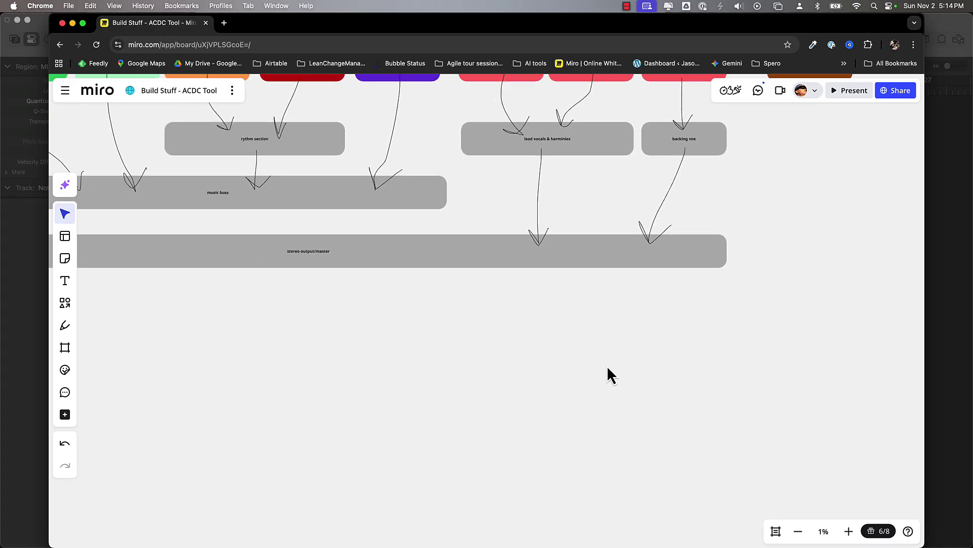
pyautogui.hscroll(-5, 608, 368)
pyautogui.scroll(1, 604, 363)
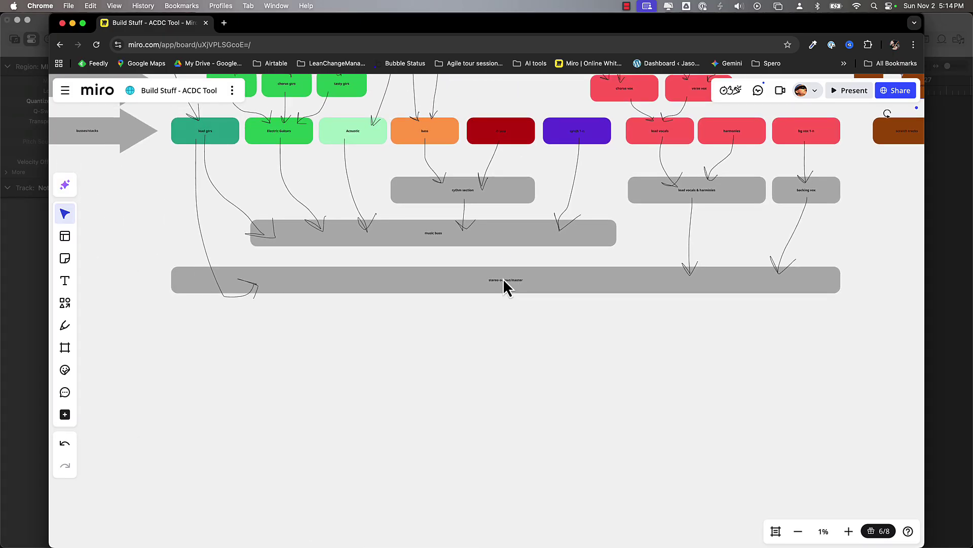
pyautogui.click(512, 289)
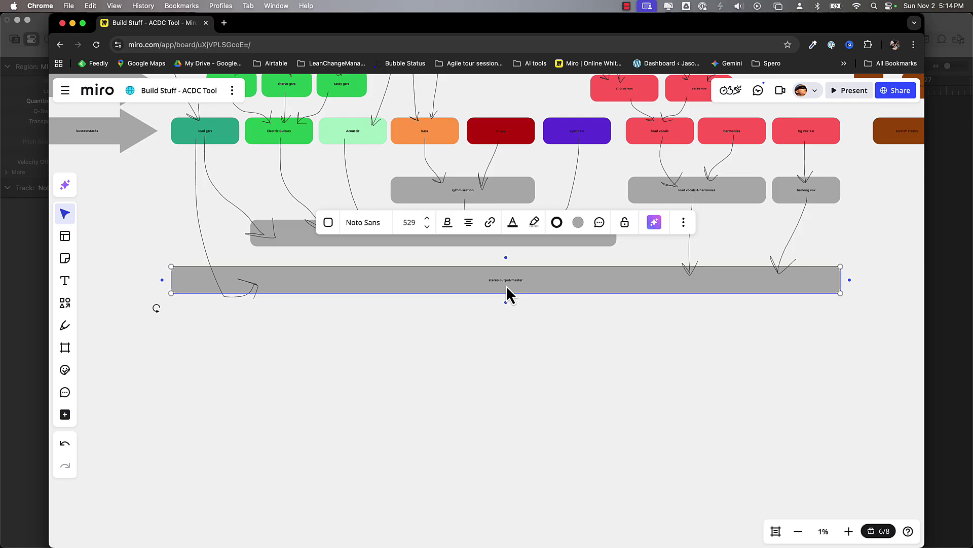
pyautogui.scroll(3, 504, 321)
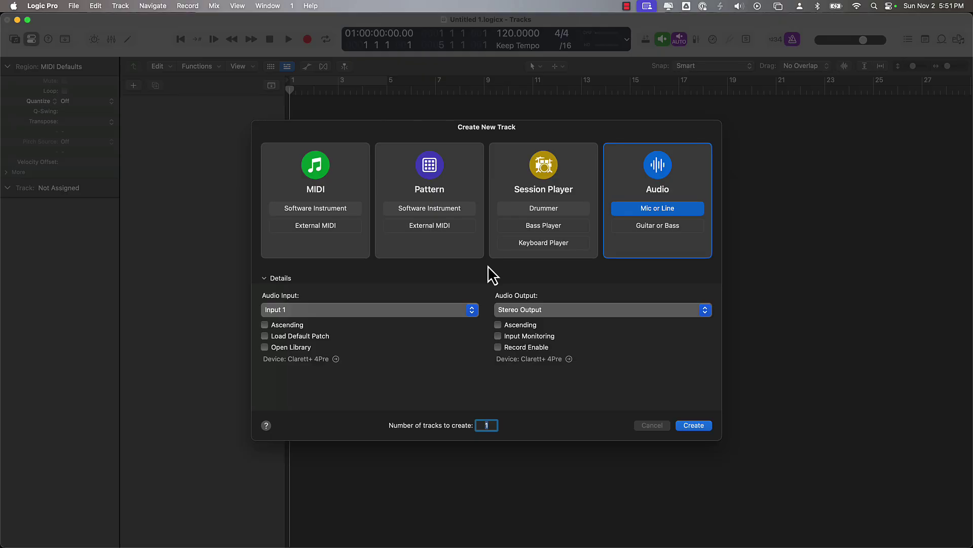
# Step: Create one Mic or Line audio track on Input 3 and name it "acoustic - mic"
pyautogui.click(469, 311)
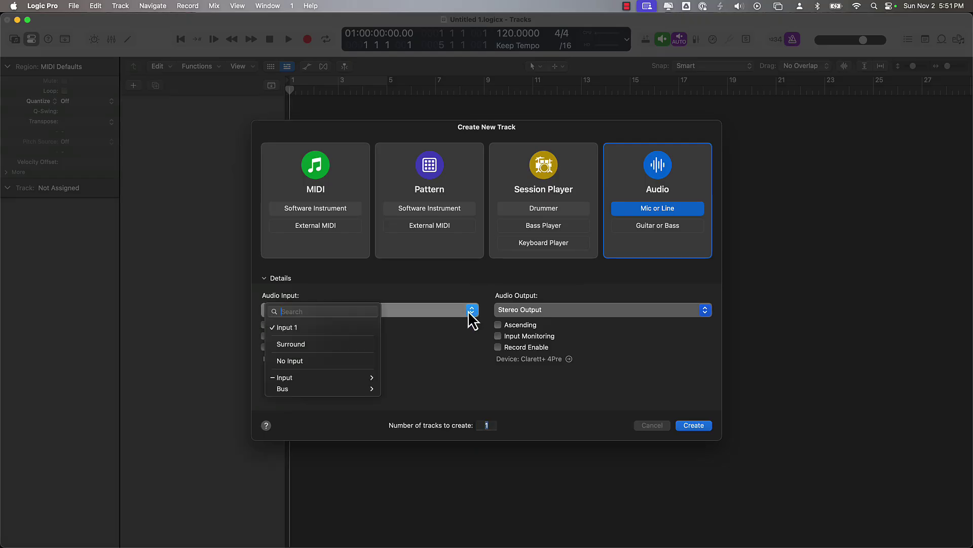
pyautogui.moveTo(300, 380)
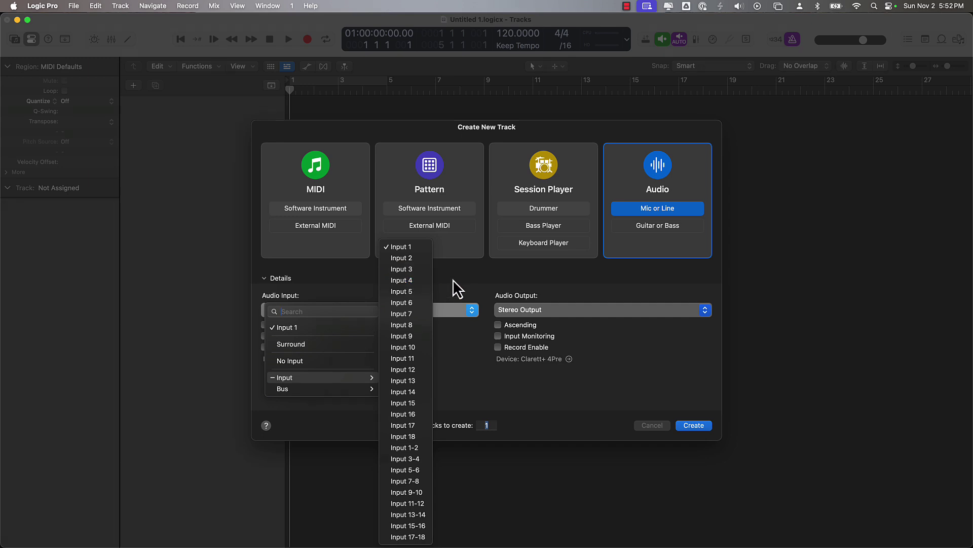
pyautogui.click(400, 269)
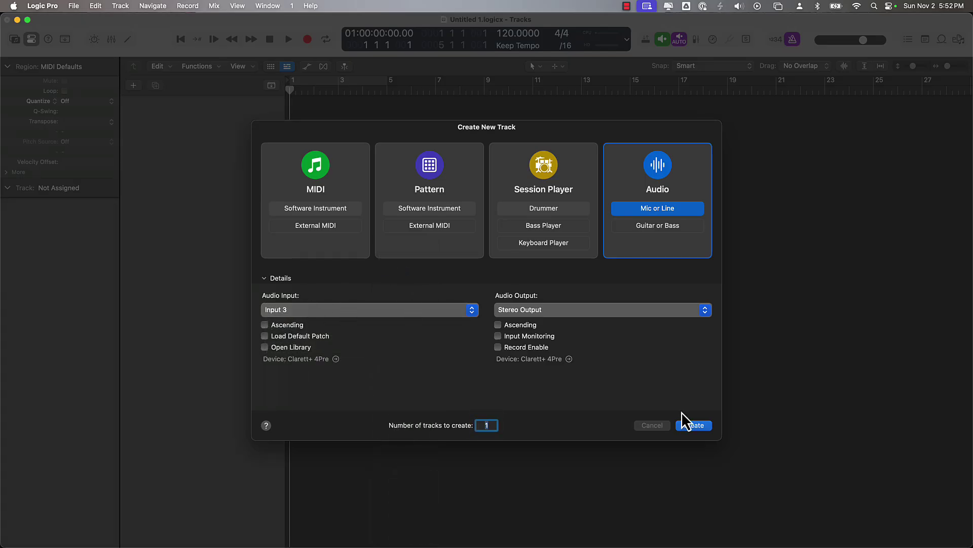
pyautogui.click(693, 425)
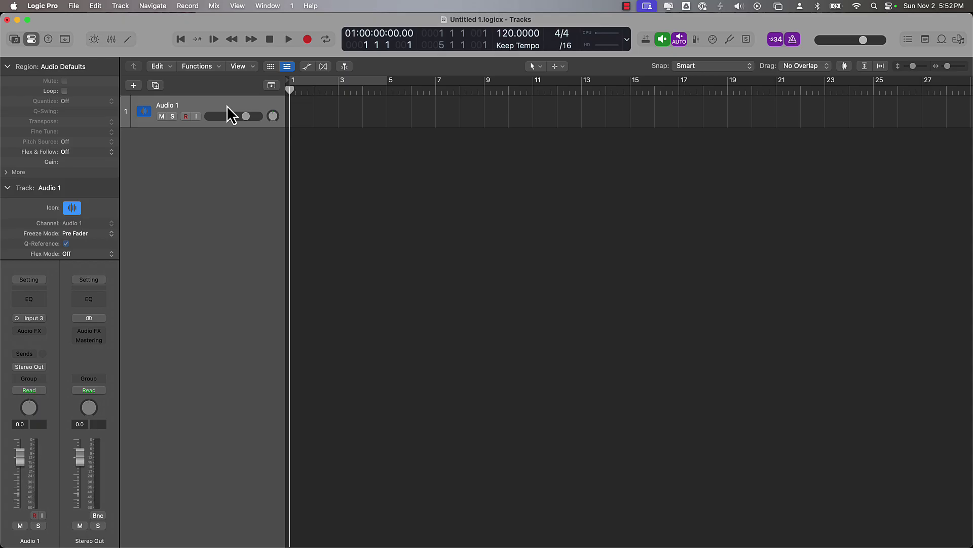
pyautogui.doubleClick(165, 105)
pyautogui.write('acoustic - mid')
pyautogui.press('Return')
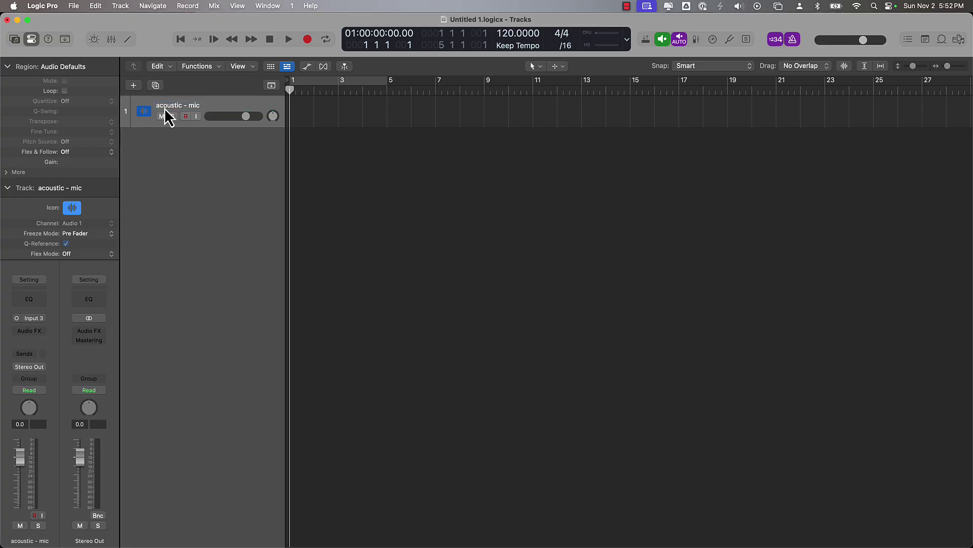
# Step: Add a second track by duplicating acoustic - mic's settings and name it "acoustic - pickup"
pyautogui.press('super+d')
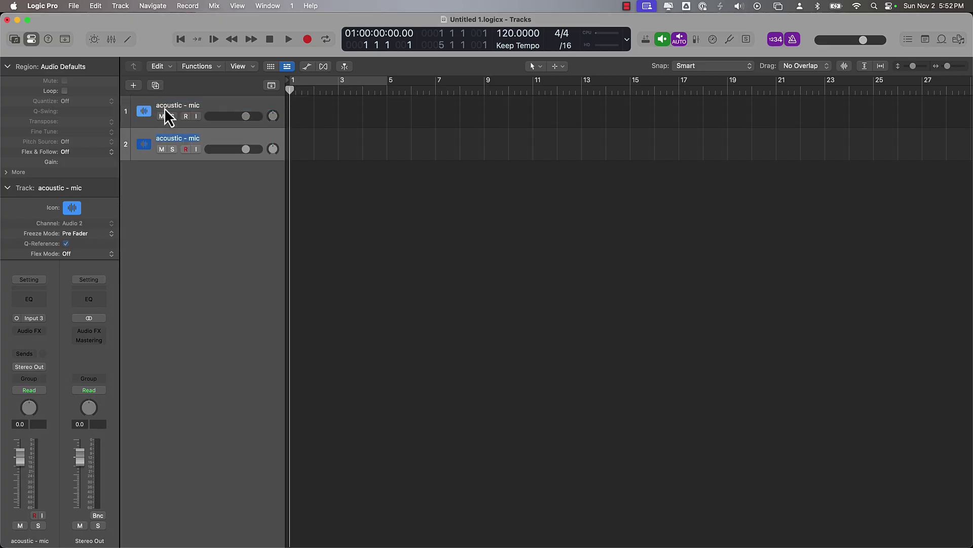
pyautogui.hotkey('shift', 'Return')
pyautogui.press('BackSpace')
pyautogui.press('BackSpace')
pyautogui.press('BackSpace')
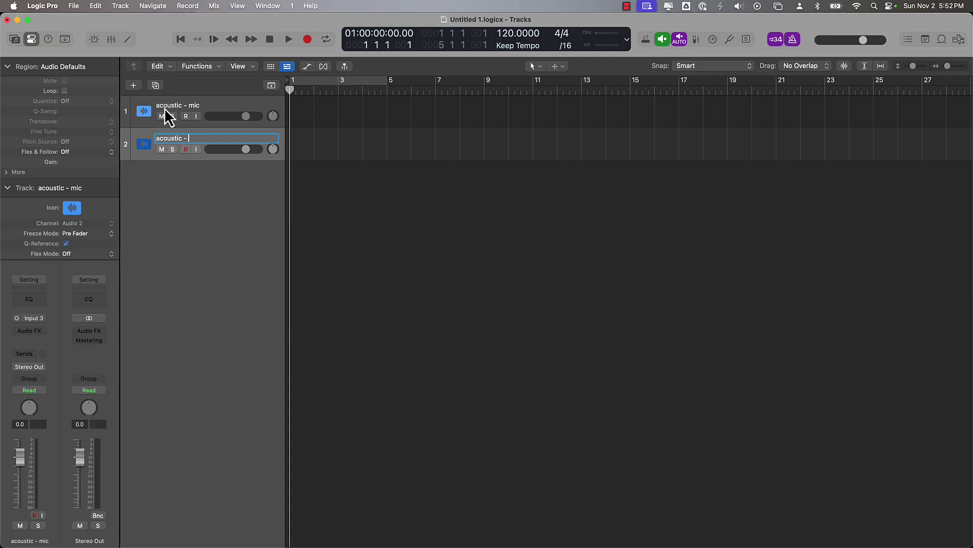
pyautogui.write('pikcup')
pyautogui.press('Return')
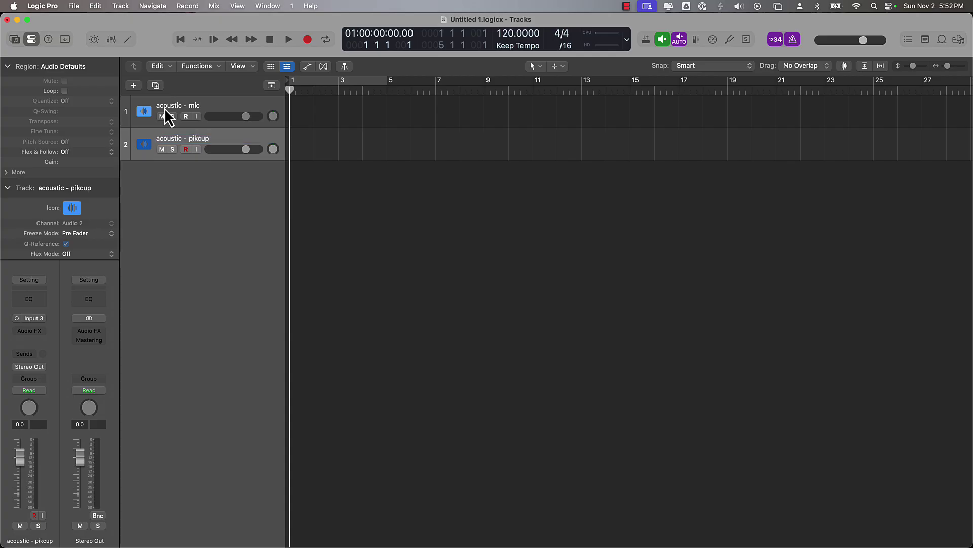
pyautogui.doubleClick(211, 144)
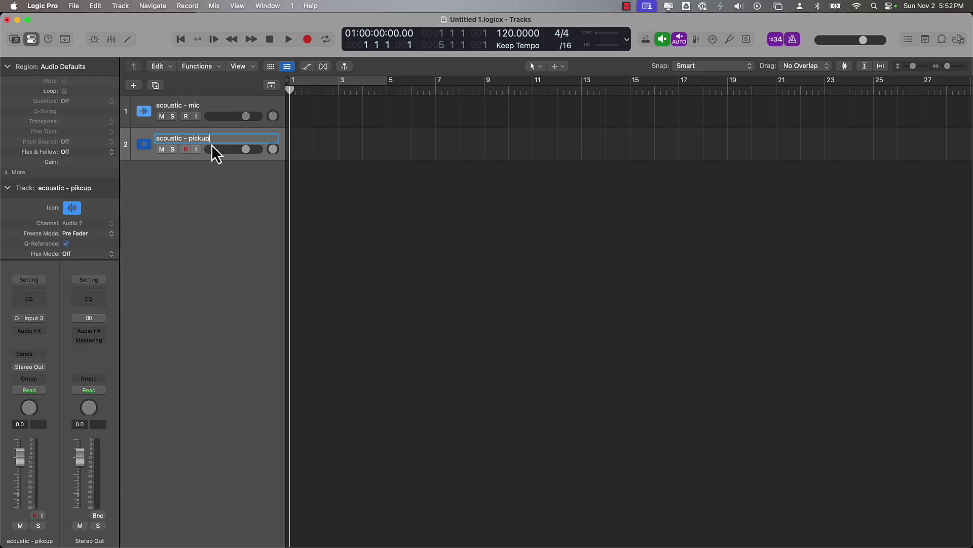
pyautogui.press('Return')
# Step: Set the acoustic - pickup channel's input to Input 4 in the mixer, then hide the mixer
pyautogui.click(111, 39)
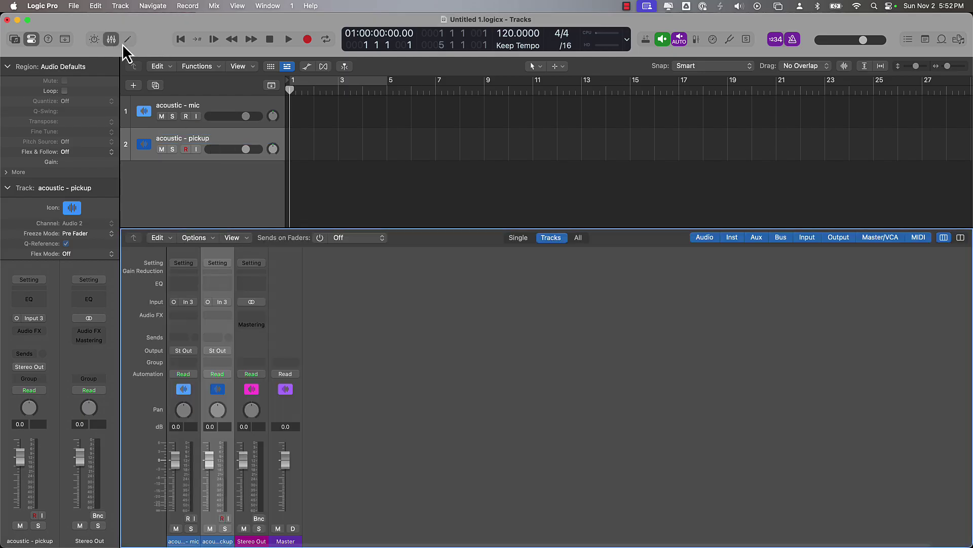
pyautogui.click(220, 302)
pyautogui.moveTo(239, 354)
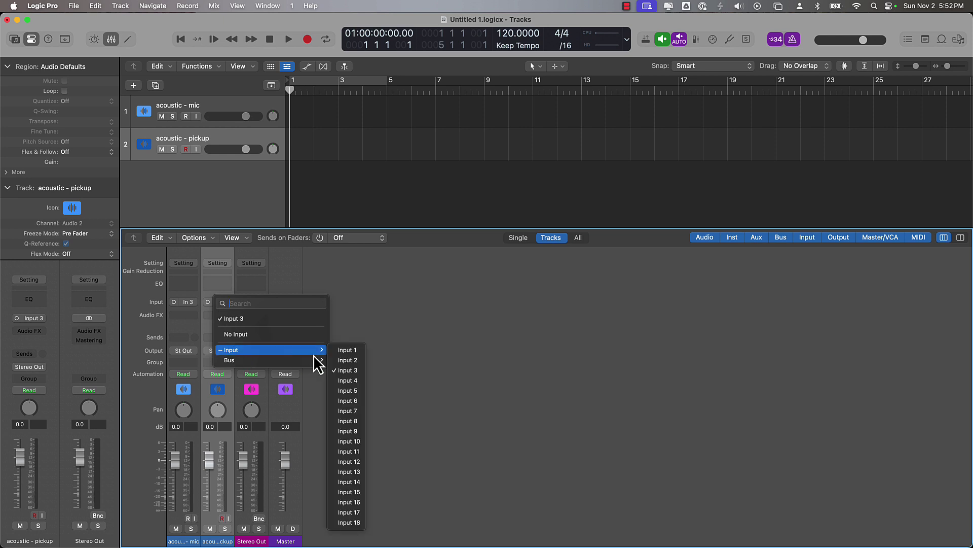
pyautogui.click(359, 381)
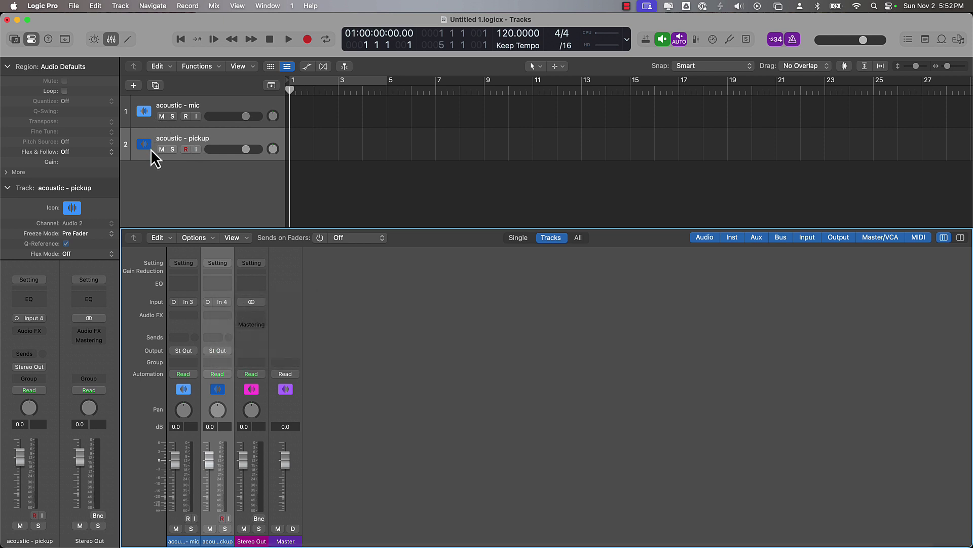
pyautogui.click(112, 41)
pyautogui.click(143, 112)
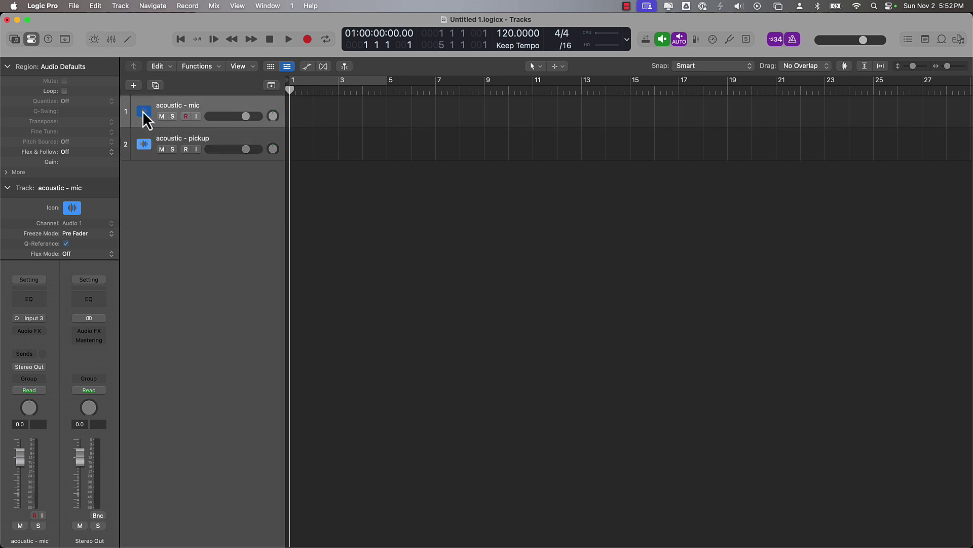
pyautogui.click(142, 144)
pyautogui.click(144, 147)
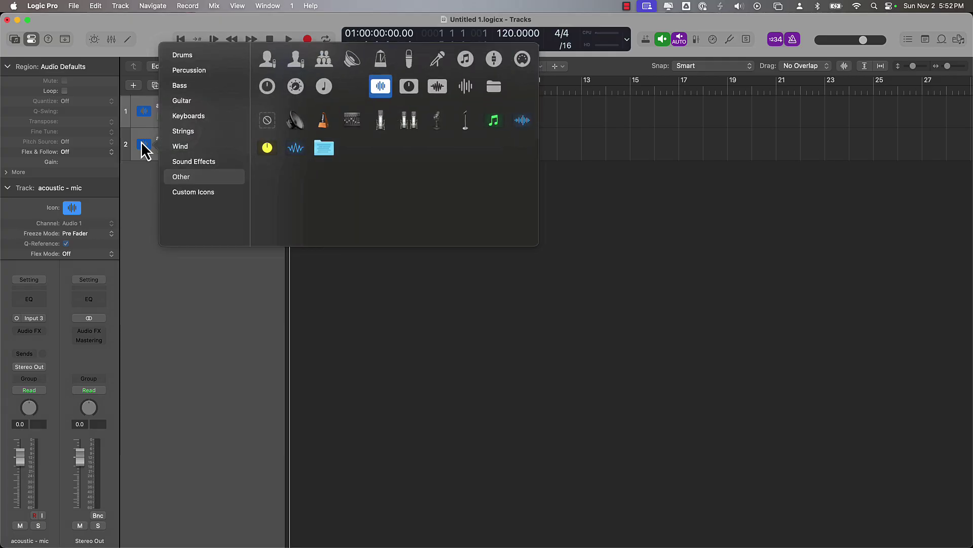
pyautogui.click(146, 335)
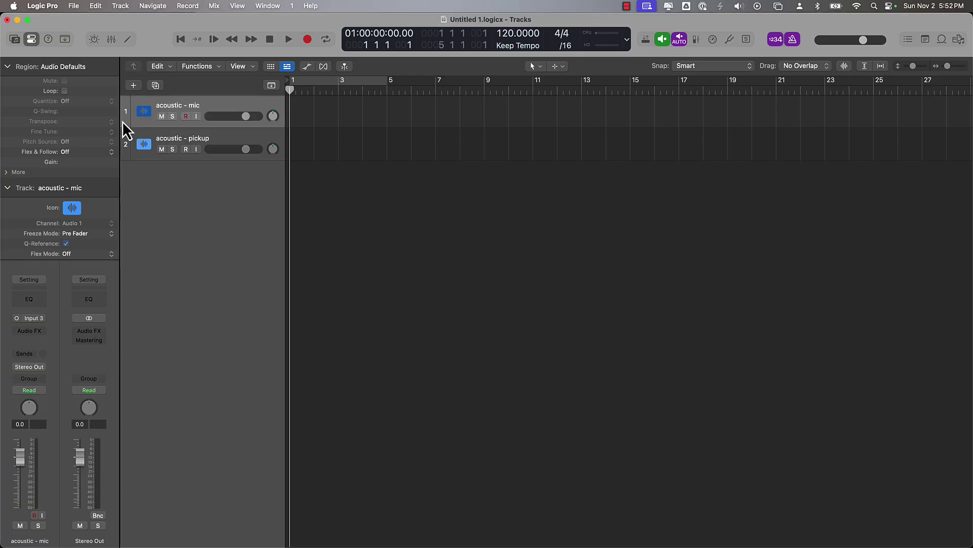
# Step: Assign the acoustic guitar icon to both the acoustic - mic and acoustic - pickup tracks
pyautogui.keyDown('ctrl'); pyautogui.click(146, 111); pyautogui.keyUp('ctrl')
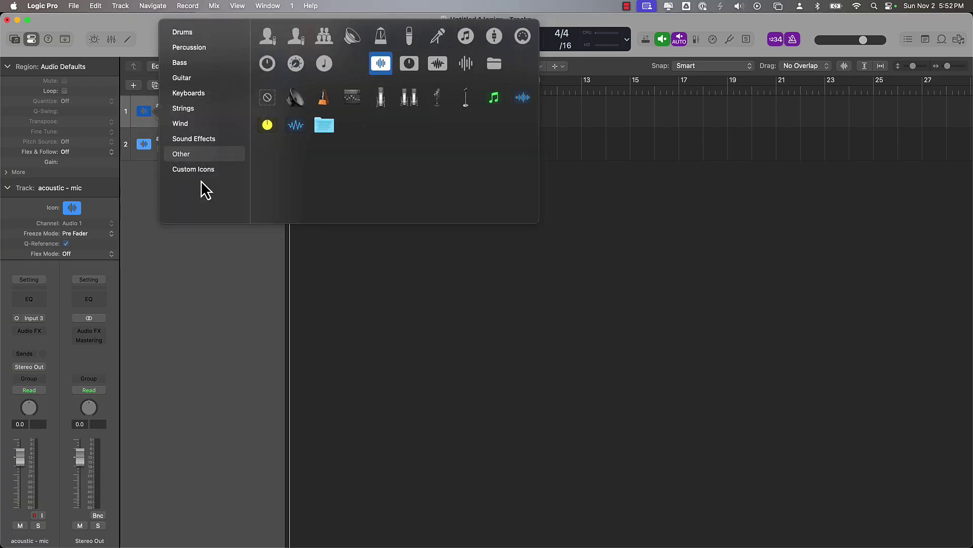
pyautogui.click(188, 77)
pyautogui.click(266, 76)
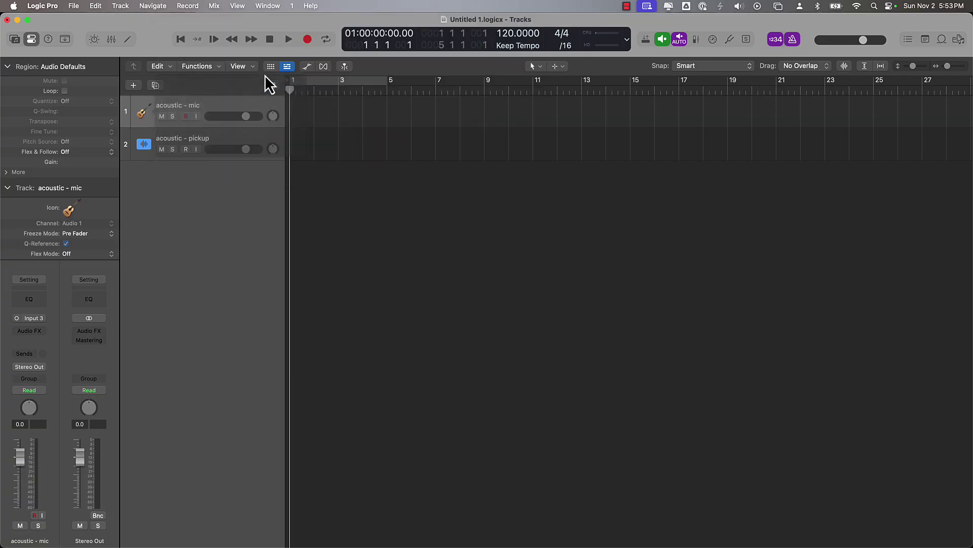
pyautogui.keyDown('ctrl'); pyautogui.click(145, 147); pyautogui.keyUp('ctrl')
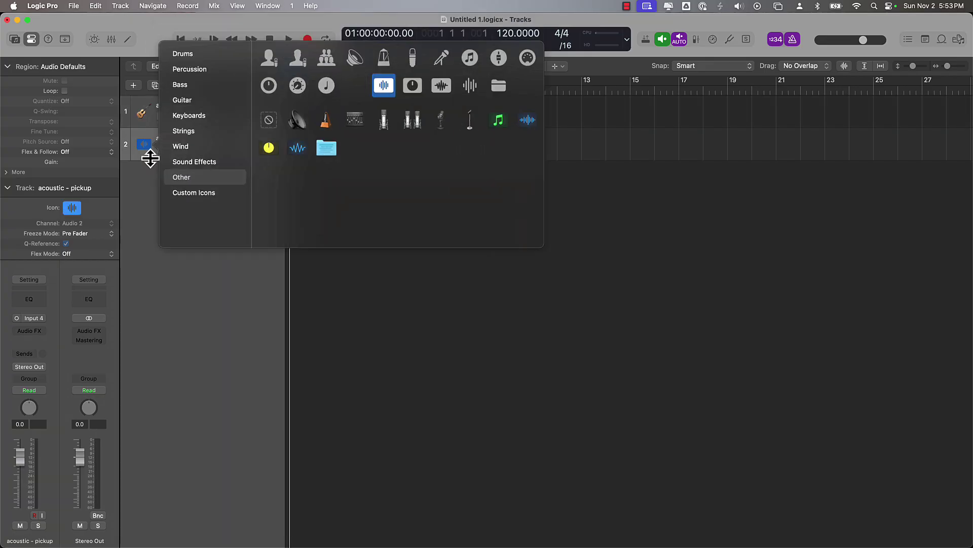
pyautogui.click(193, 101)
pyautogui.click(267, 96)
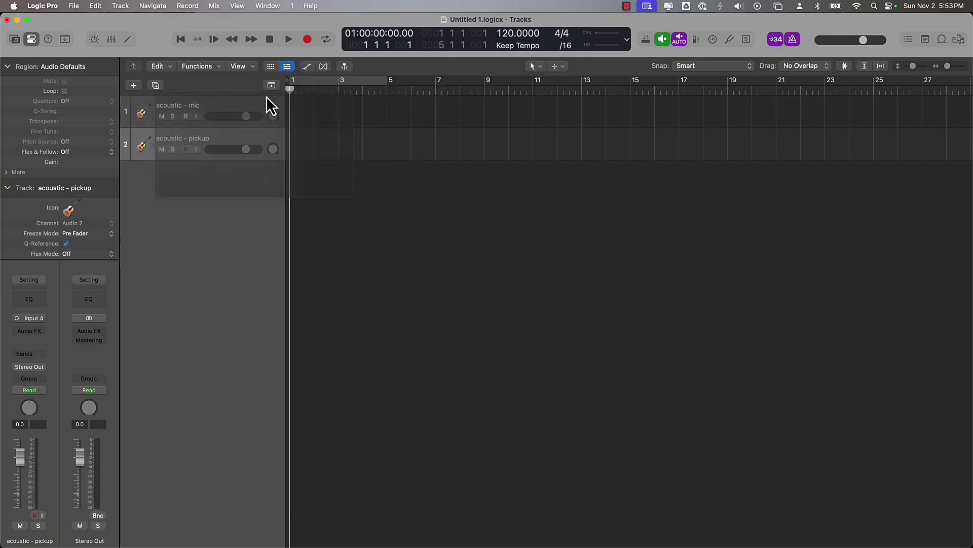
# Step: Group the acoustic - mic and acoustic - pickup tracks into a summing stack
pyautogui.click(214, 105)
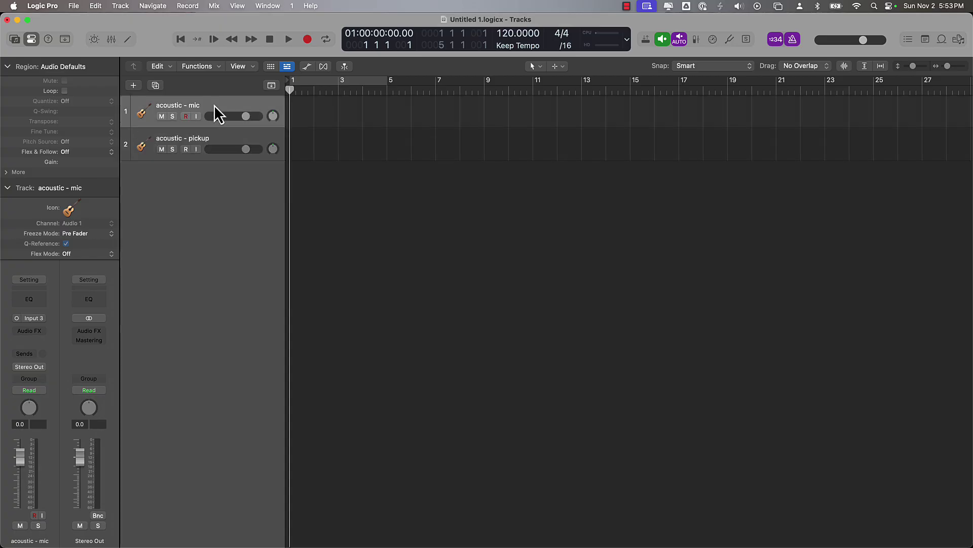
pyautogui.keyDown('shift'); pyautogui.click(249, 148); pyautogui.keyUp('shift')
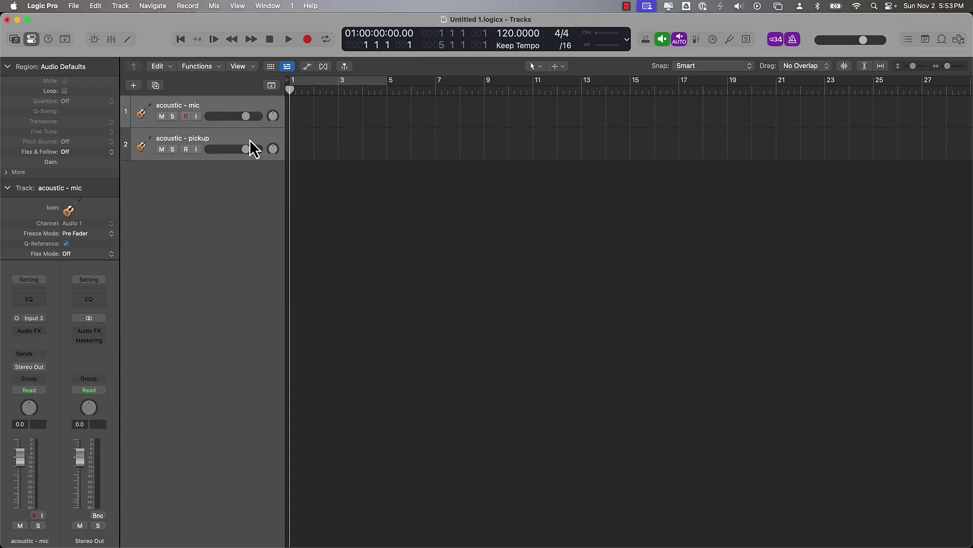
pyautogui.click(120, 5)
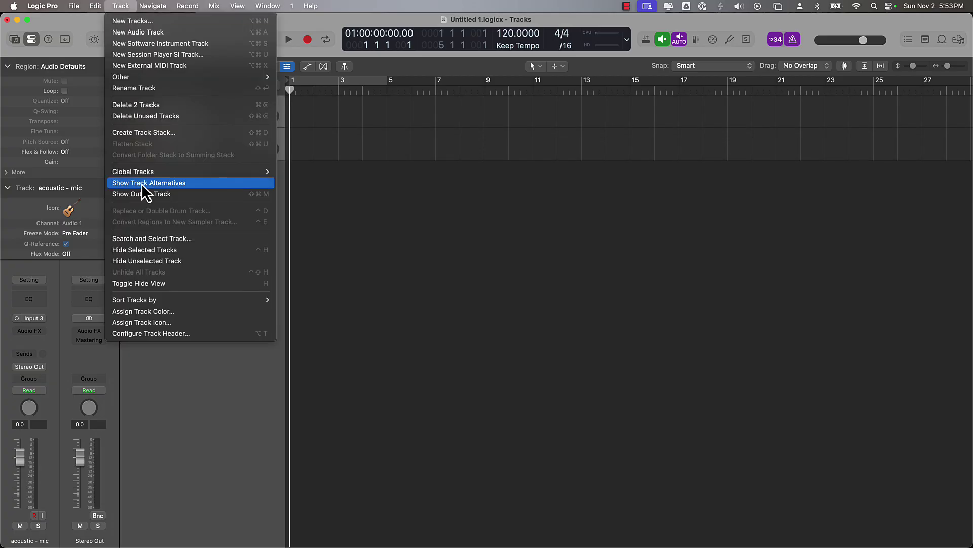
pyautogui.click(147, 133)
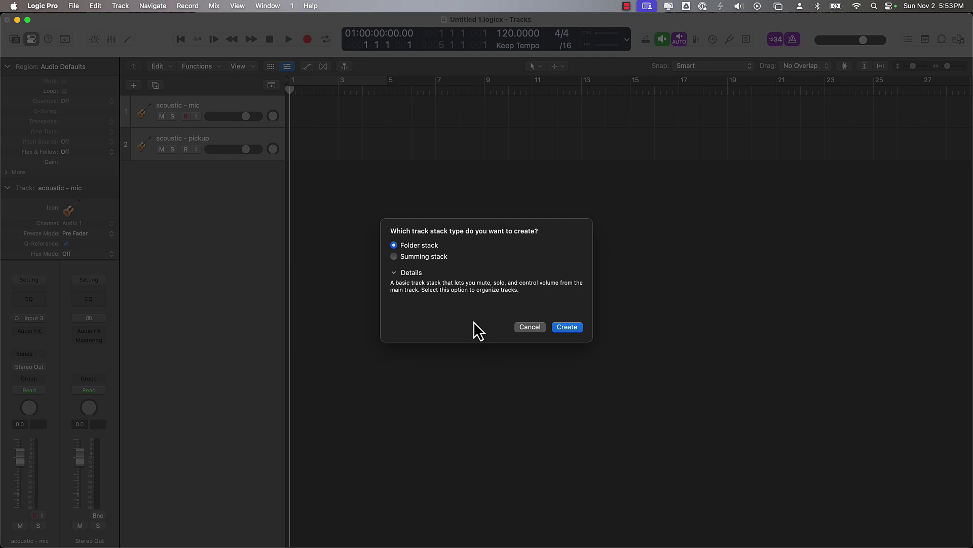
pyautogui.click(415, 257)
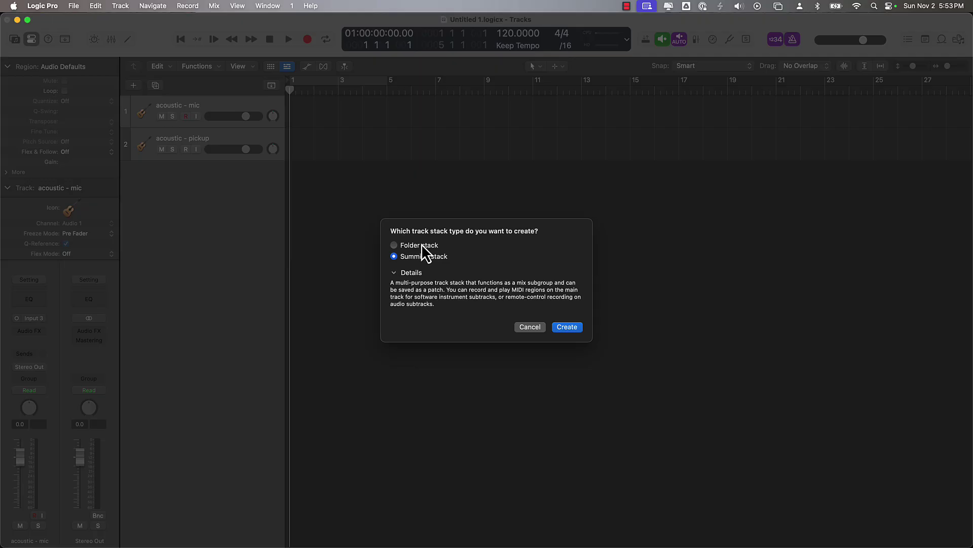
pyautogui.click(567, 327)
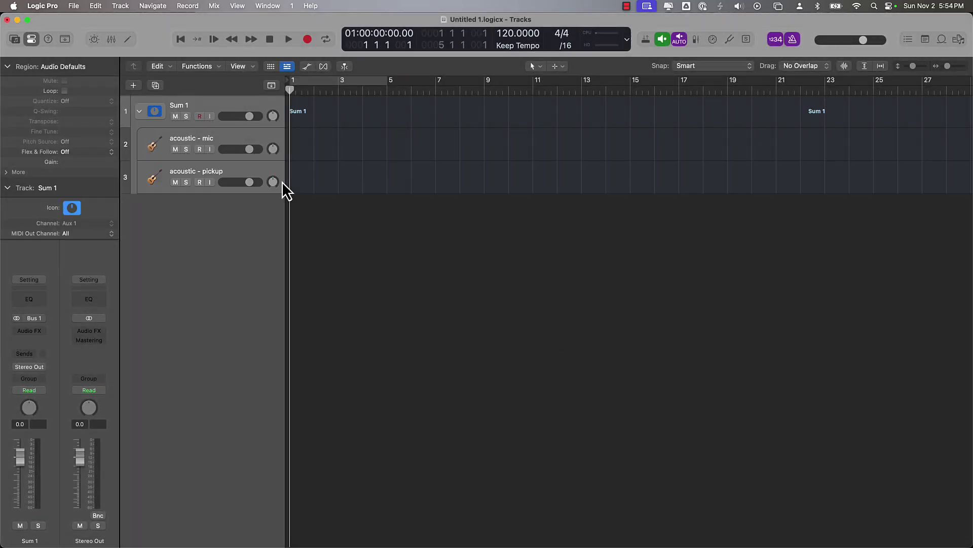
# Step: Rename the summing stack "acoustic gts" and give it the acoustic guitar icon
pyautogui.doubleClick(181, 105)
pyautogui.write('acoust')
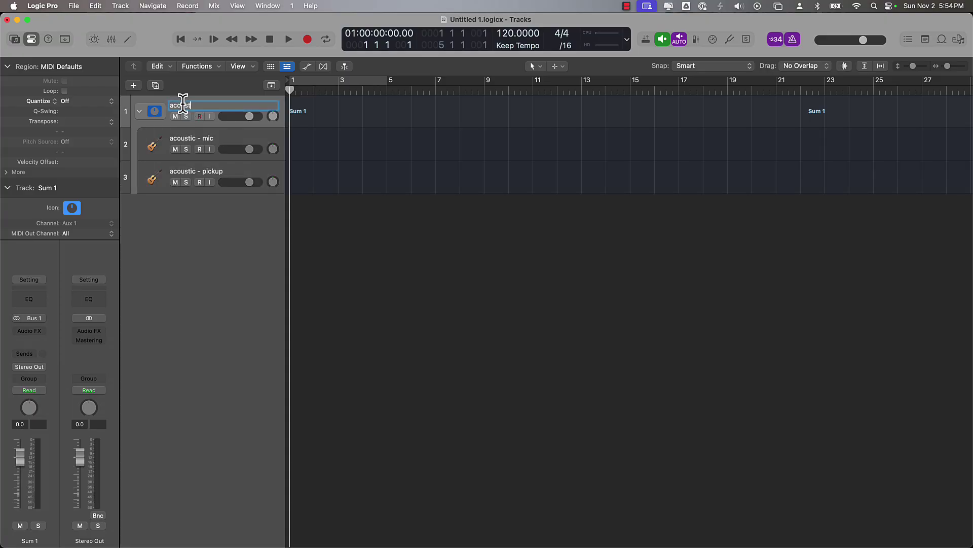
pyautogui.write('ic gts')
pyautogui.press('Return')
pyautogui.doubleClick(204, 109)
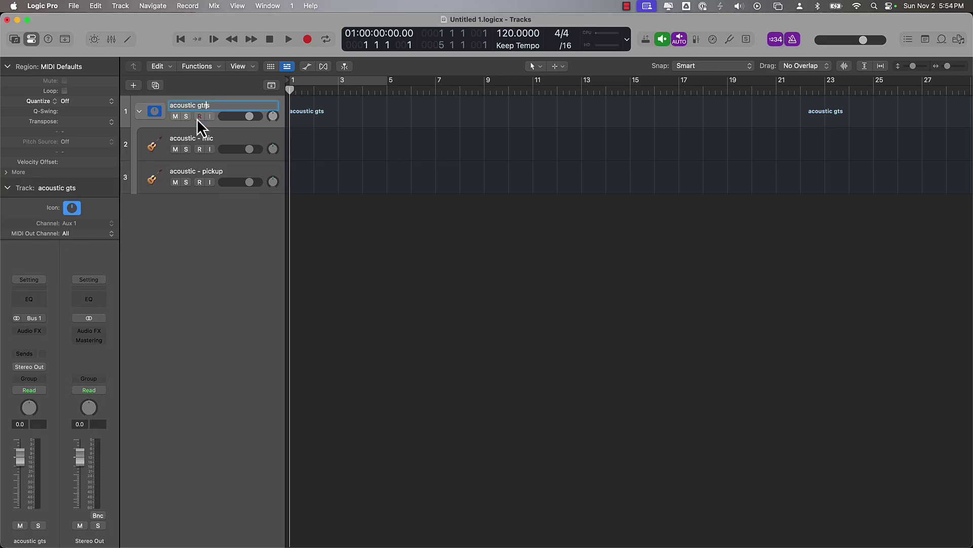
pyautogui.click(155, 111)
pyautogui.click(203, 78)
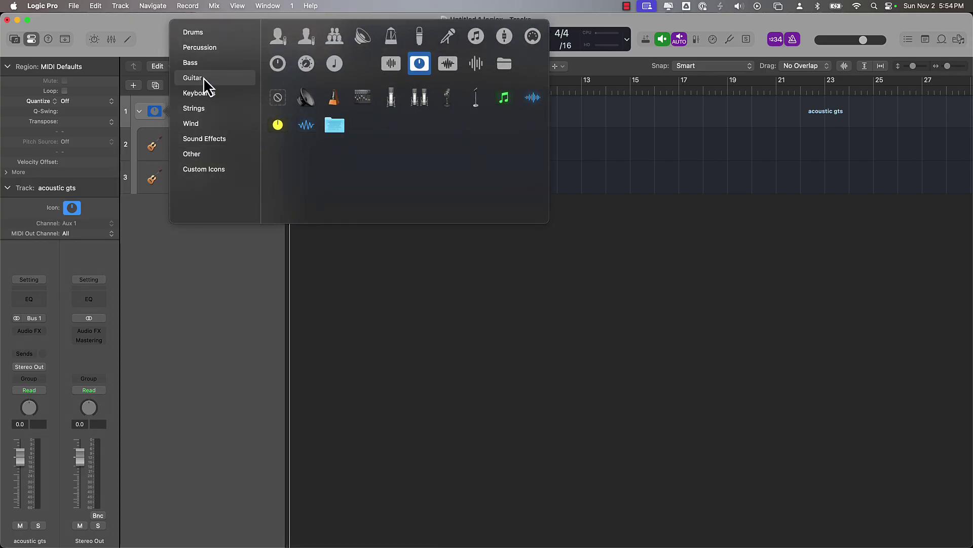
pyautogui.click(278, 73)
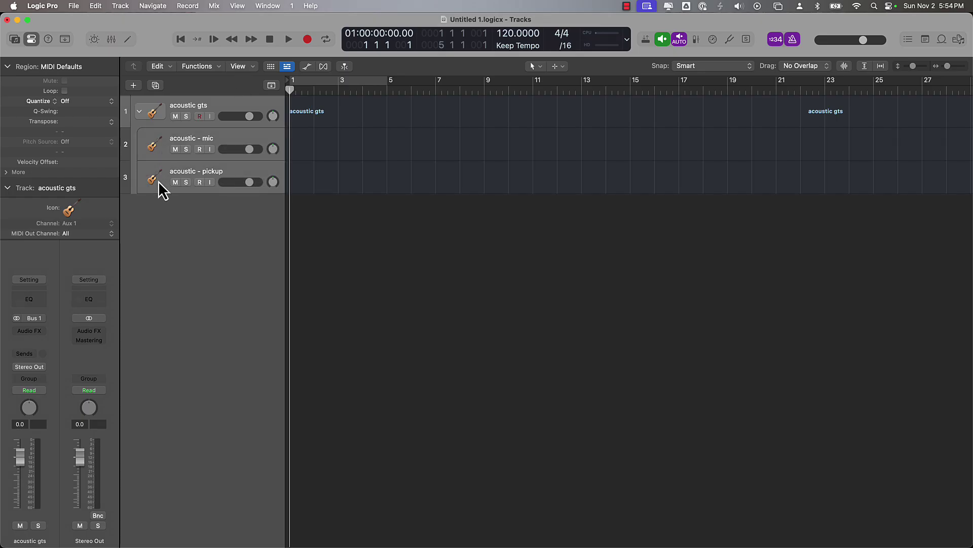
# Step: Route the acoustic gts stack's output to Bus 20 in the mixer
pyautogui.click(111, 39)
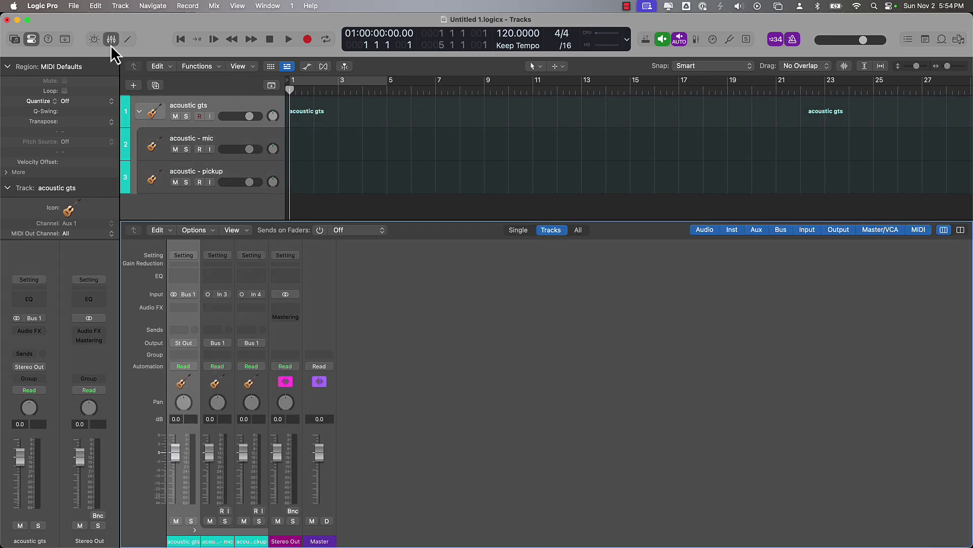
pyautogui.click(187, 342)
pyautogui.moveTo(203, 403)
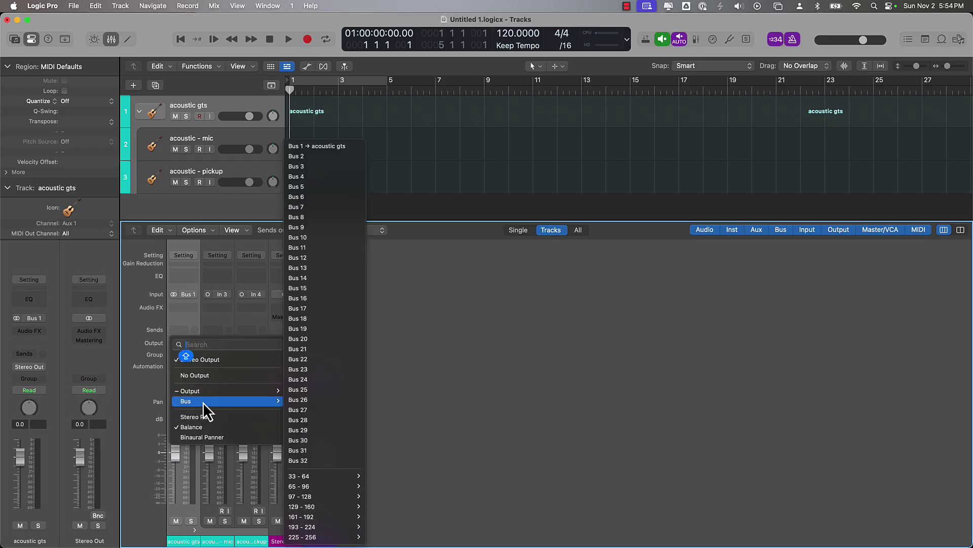
pyautogui.click(324, 339)
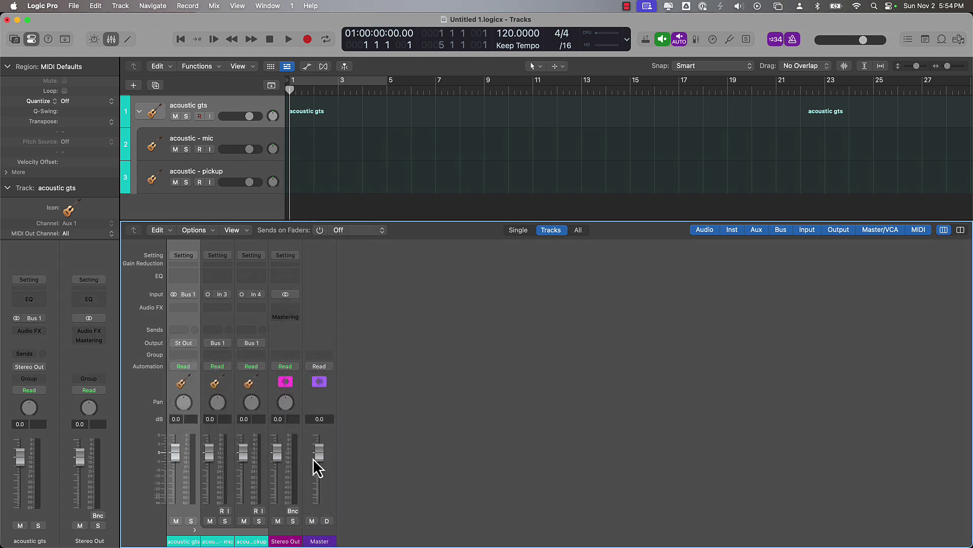
# Step: Rename the aux channel fed by Bus 20 as GTRS
pyautogui.doubleClick(286, 541)
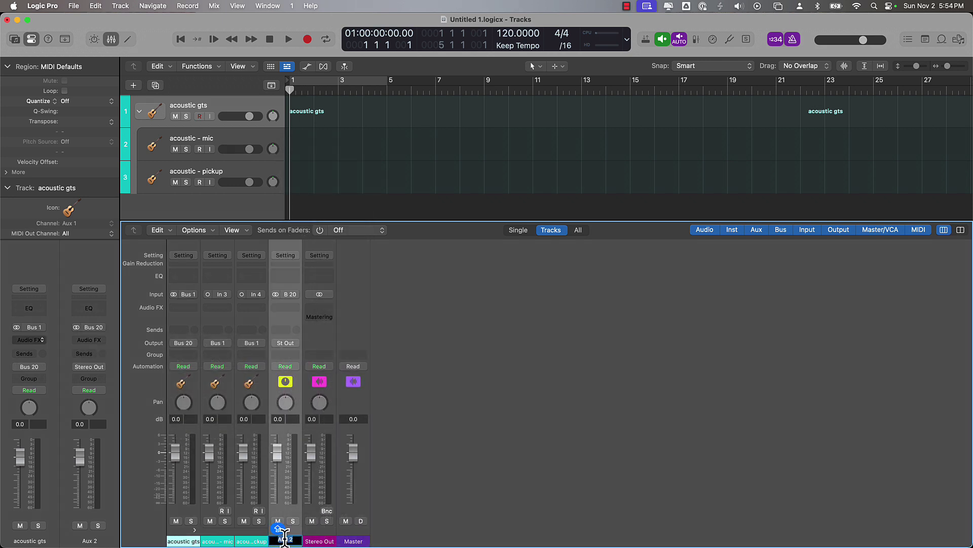
pyautogui.write('GTRS')
pyautogui.press('Return')
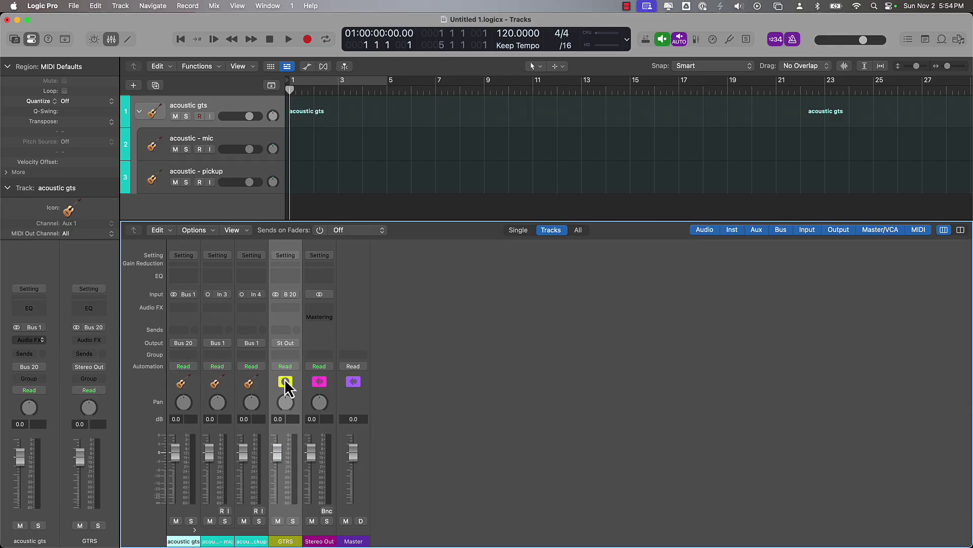
# Step: Switch to the Miro board in Chrome, examine how verse gtrs and chorus gtrs feed Electric Guitars, and return to Logic Pro
pyautogui.press('super+Tab')
pyautogui.press('super+Tab')
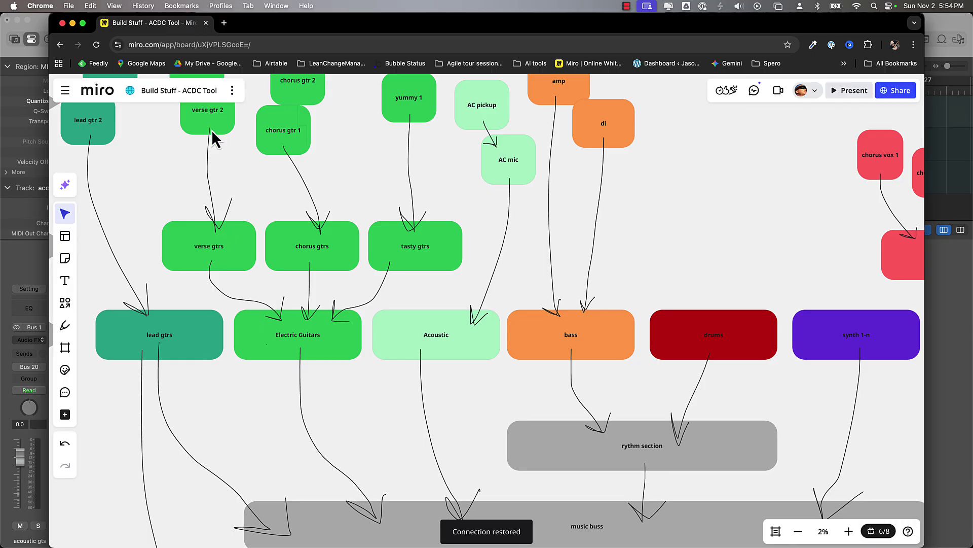
pyautogui.click(191, 257)
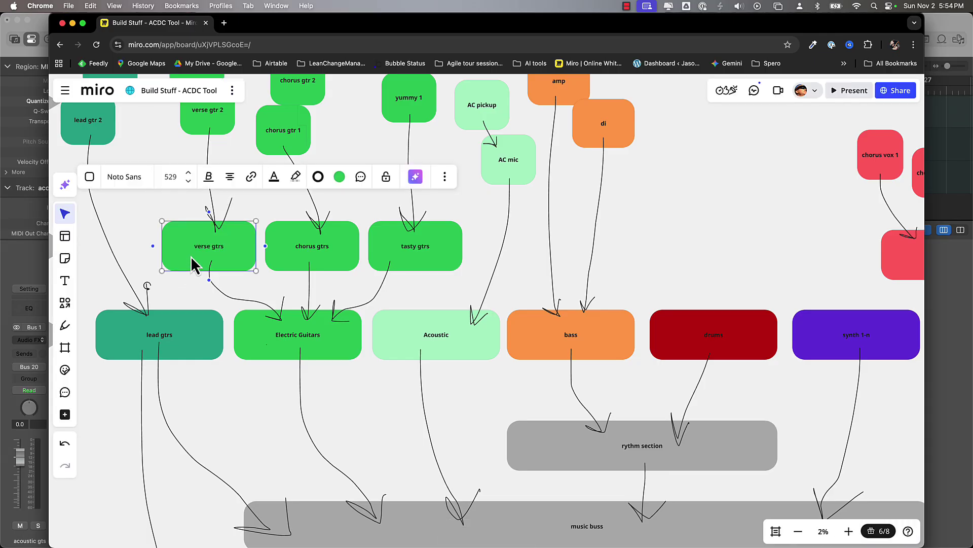
pyautogui.click(293, 259)
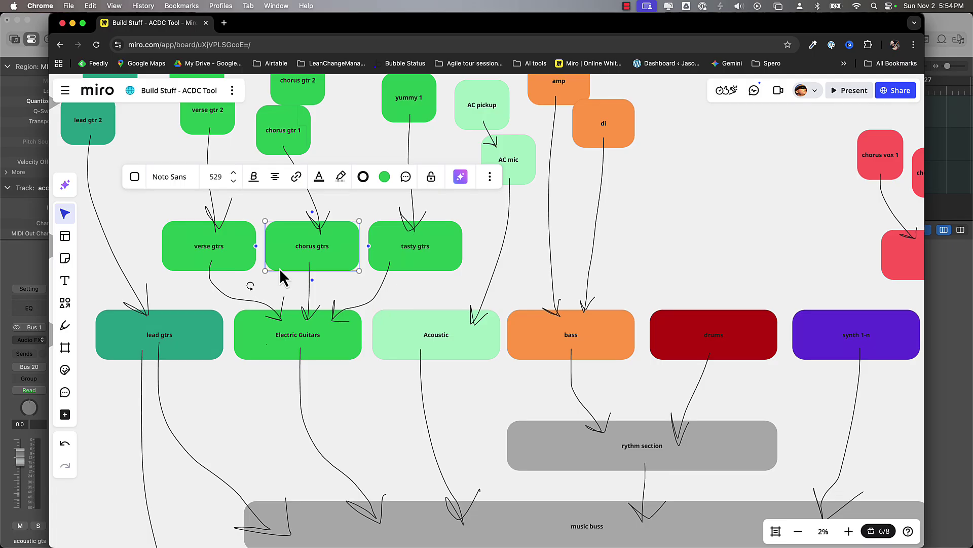
pyautogui.click(313, 345)
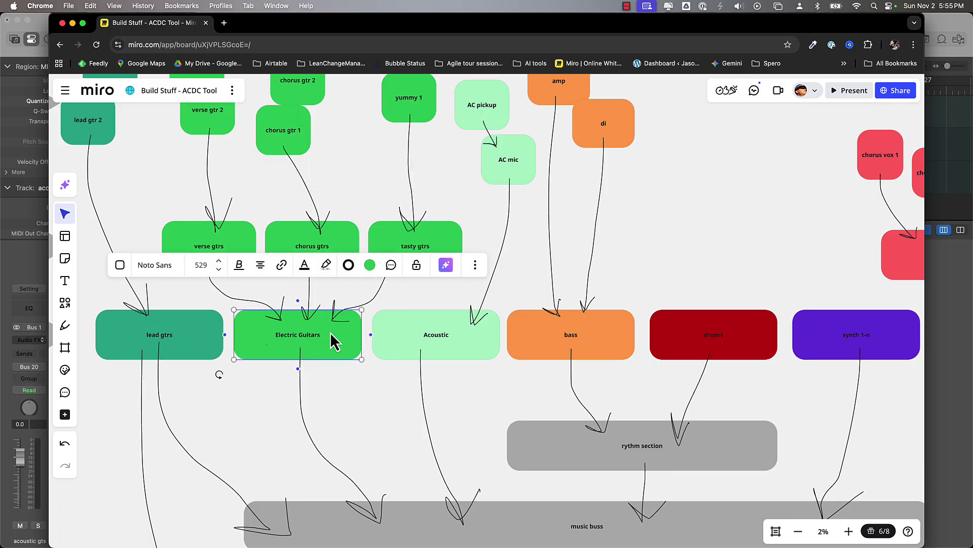
pyautogui.press('super+Tab')
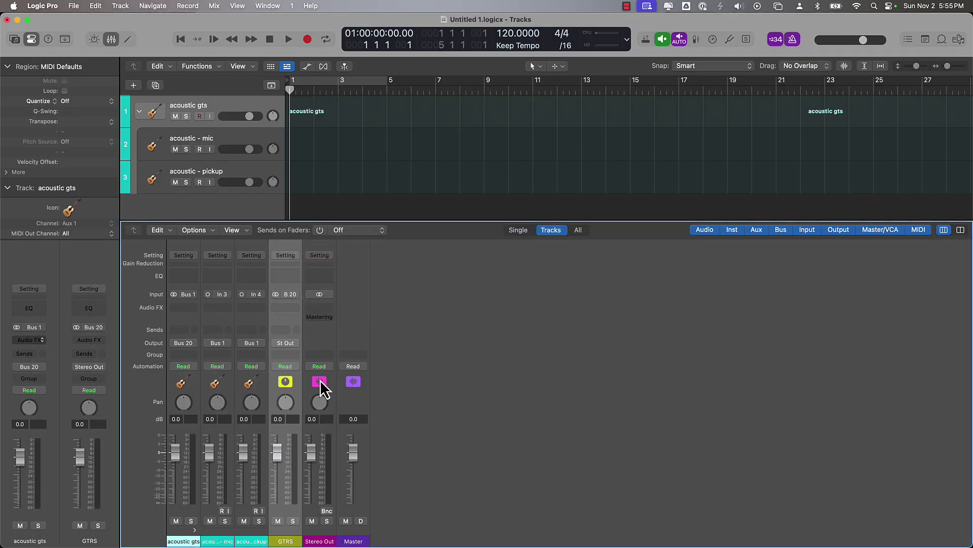
# Step: Route the GTRS channel's output to Bus 22 and rename the aux channel it feeds MUSIC
pyautogui.click(285, 342)
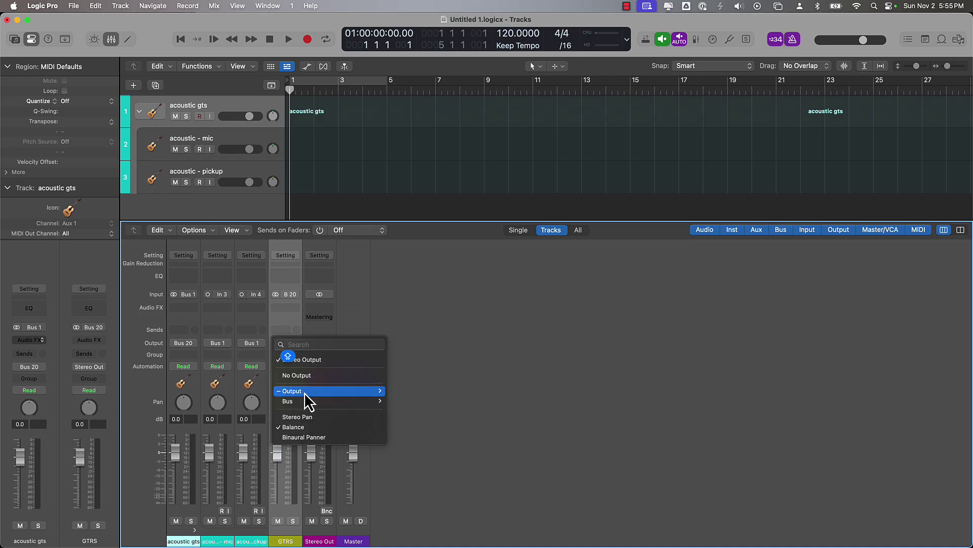
pyautogui.moveTo(305, 400)
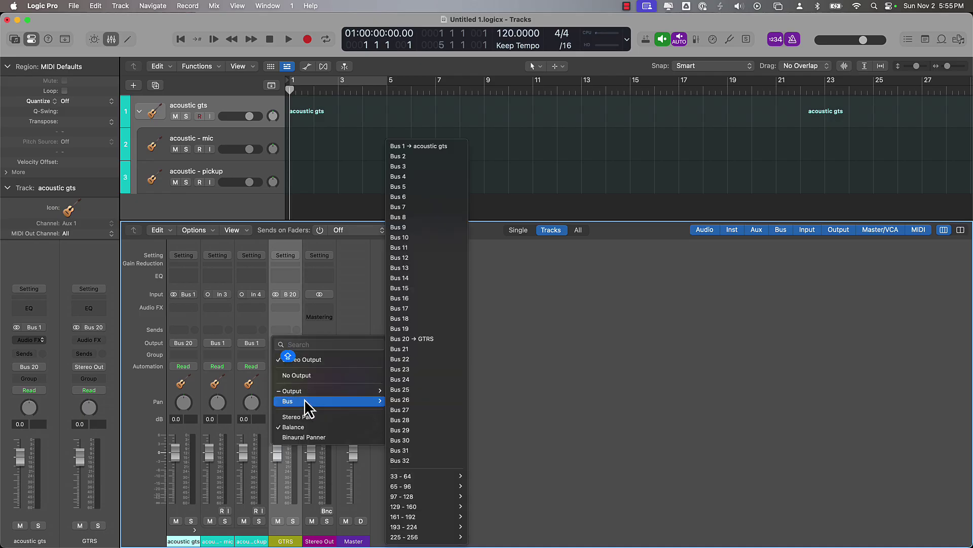
pyautogui.click(430, 359)
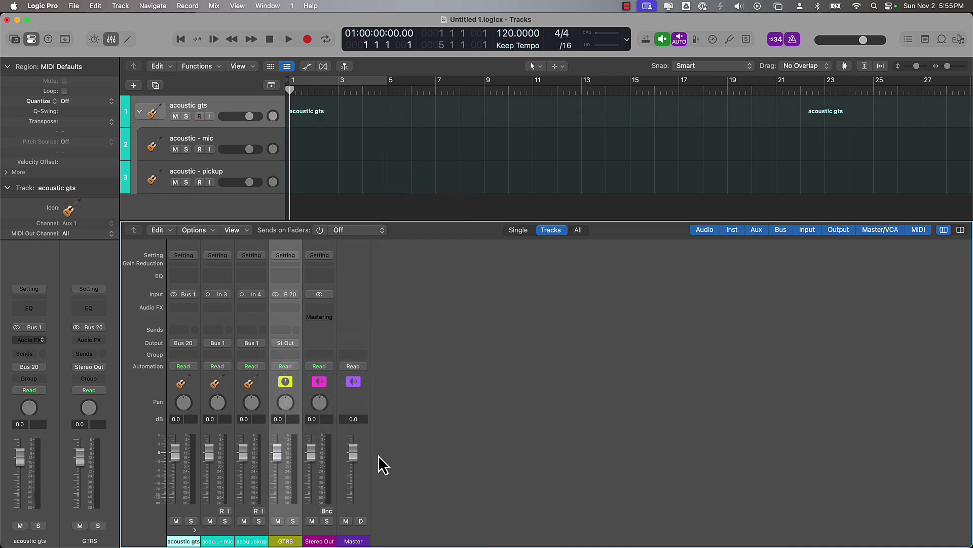
pyautogui.click(319, 541)
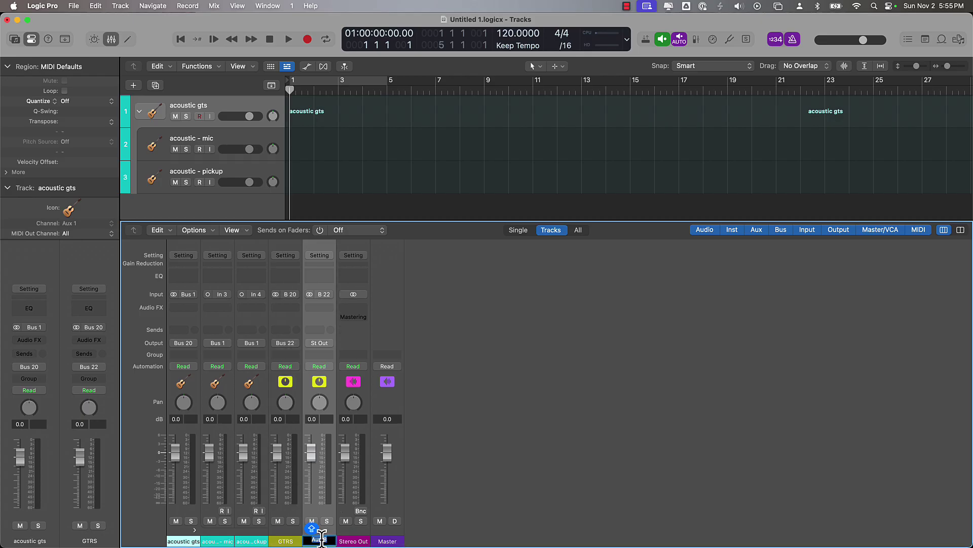
pyautogui.doubleClick(319, 540)
pyautogui.write('MUSIC')
pyautogui.press('Return')
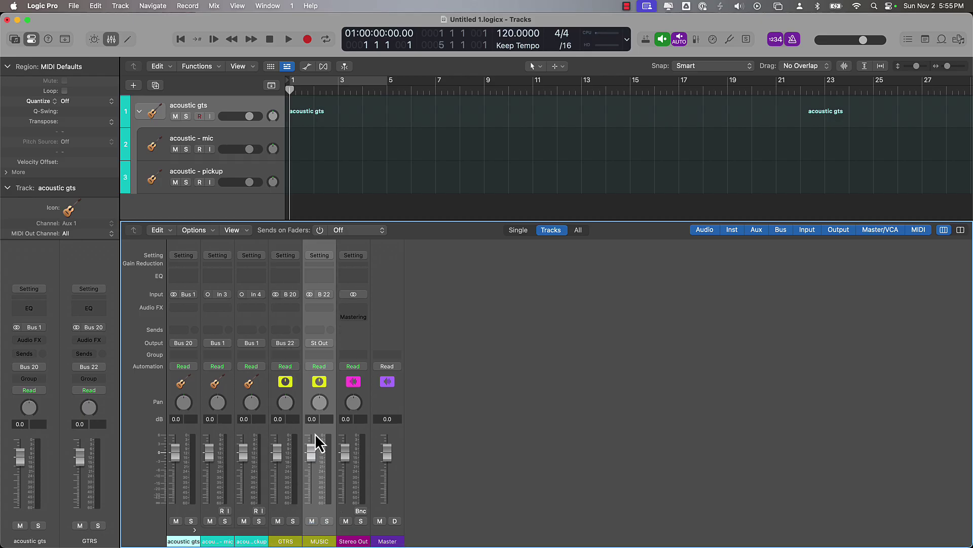
# Step: Route the MUSIC channel's output to Bus 23 and rename the aux channel it feeds FULL MIX
pyautogui.click(322, 344)
pyautogui.moveTo(340, 400)
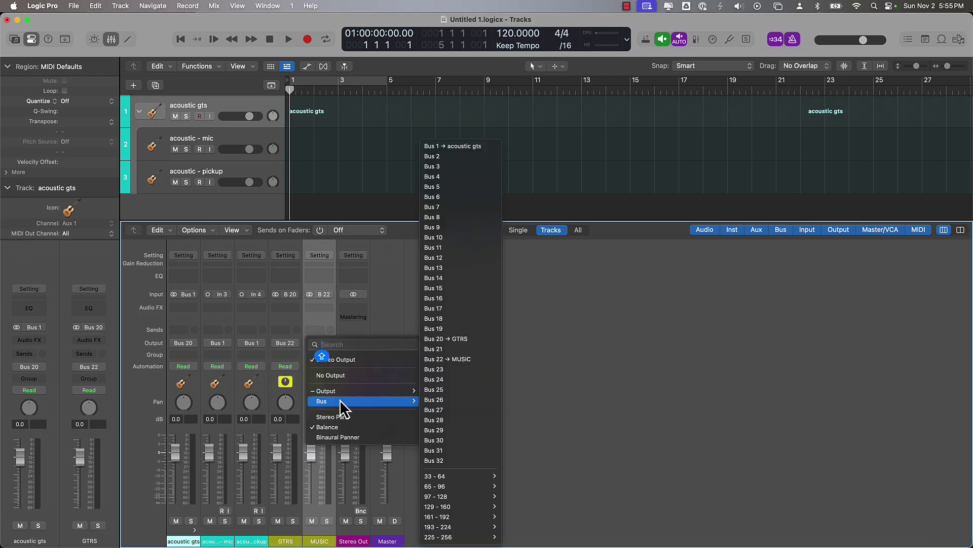
pyautogui.click(473, 368)
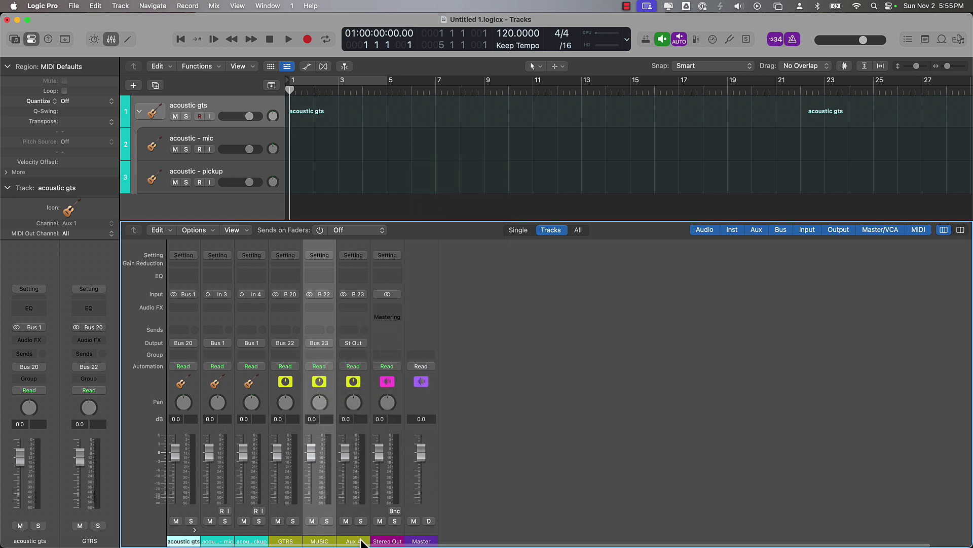
pyautogui.doubleClick(355, 539)
pyautogui.write('FULL MIX')
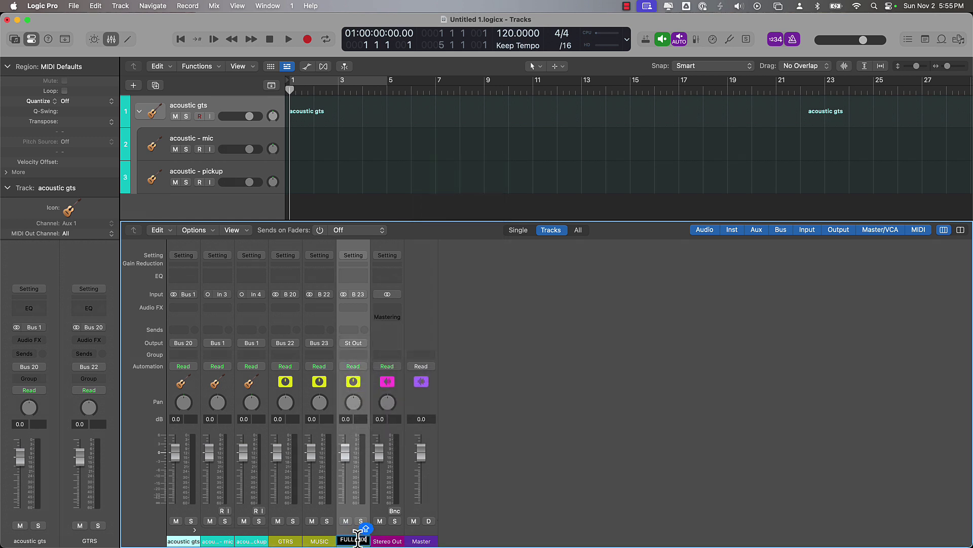
pyautogui.press('Return')
pyautogui.click(389, 390)
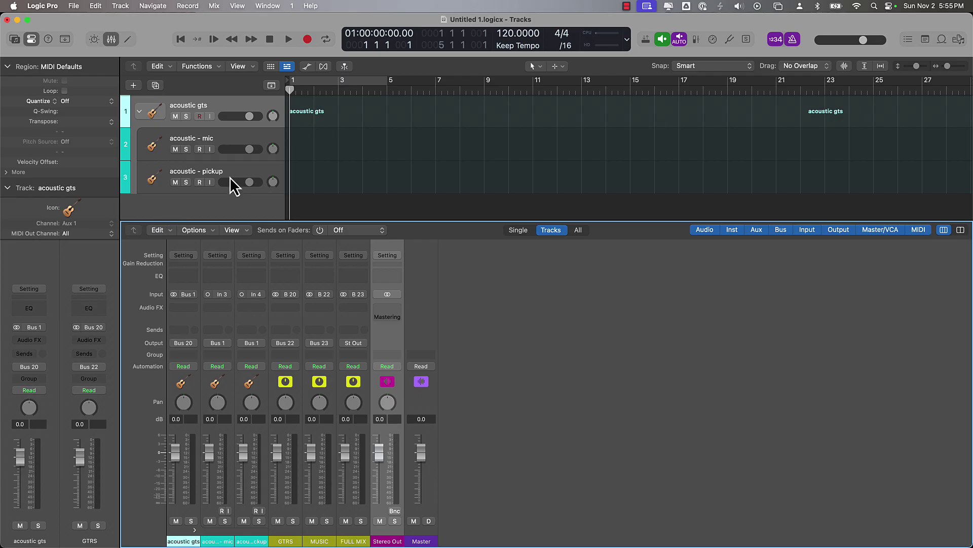
# Step: Add one new audio track below the acoustic tracks and name it REF TRACK 1
pyautogui.click(133, 86)
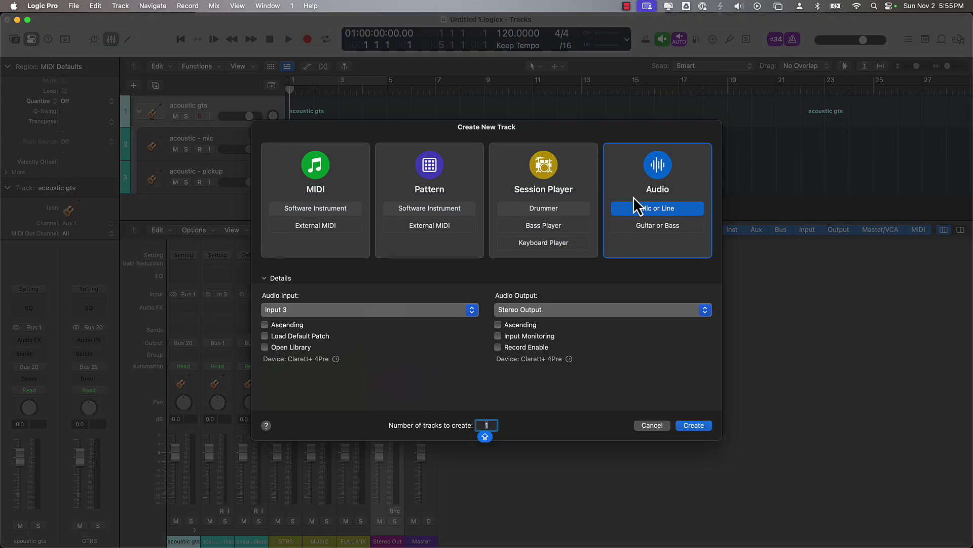
pyautogui.doubleClick(658, 170)
pyautogui.doubleClick(181, 195)
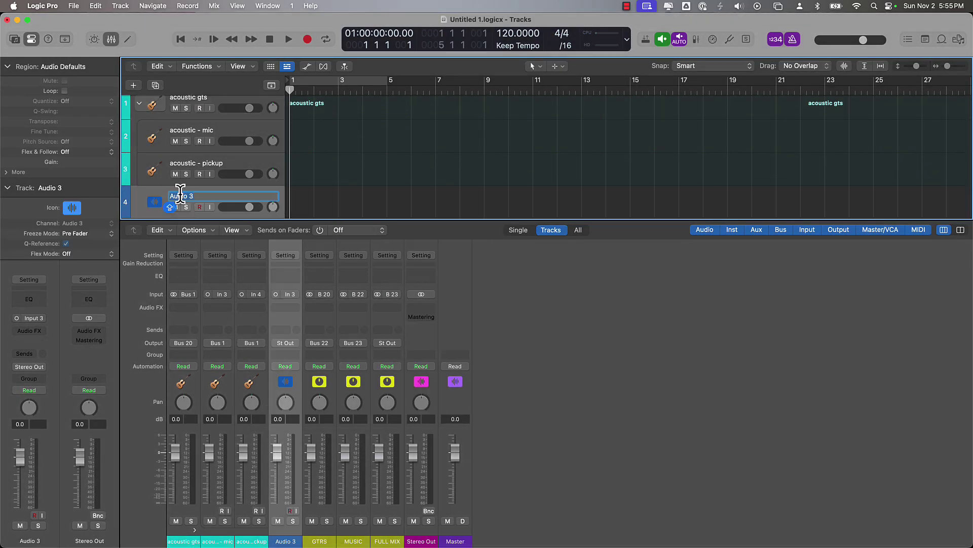
pyautogui.write('REF TRACK 1')
pyautogui.press('Return')
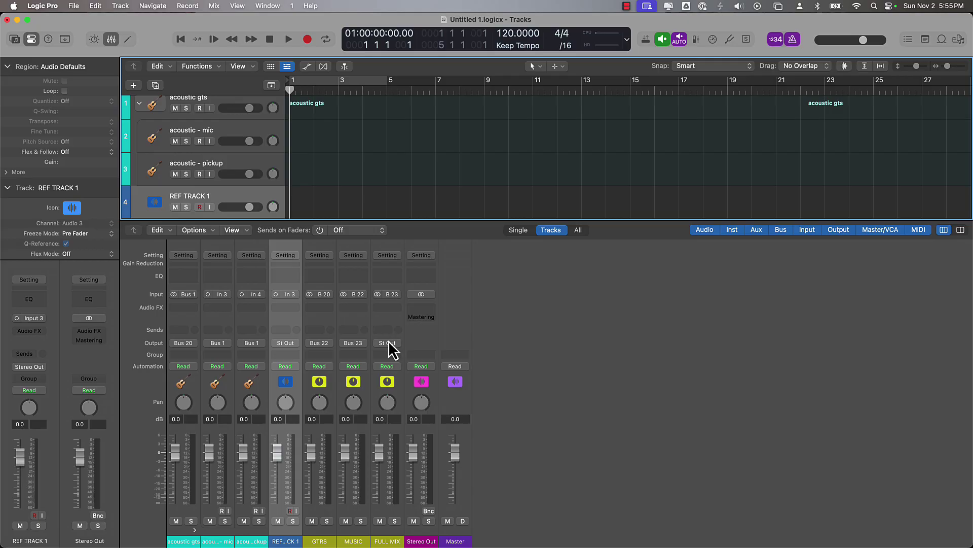
# Step: Alternate the solo between the FULL MIX and REF TRACK 1 channels, clear it, and hide the mixer
pyautogui.click(396, 521)
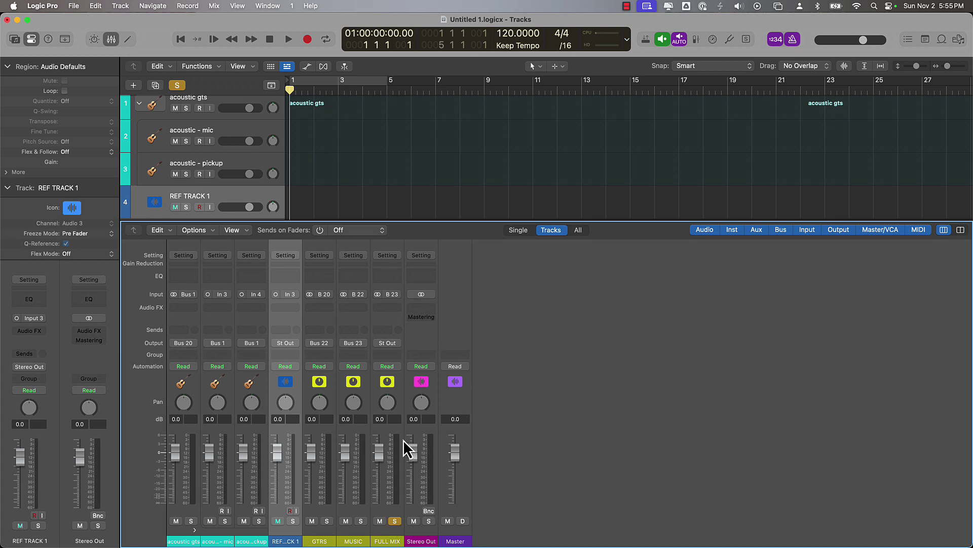
pyautogui.click(293, 520)
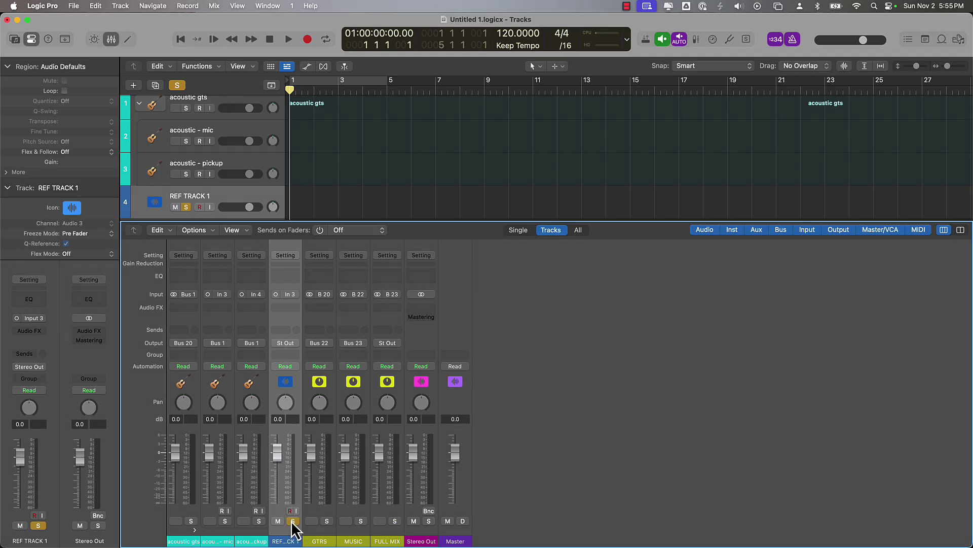
pyautogui.click(396, 521)
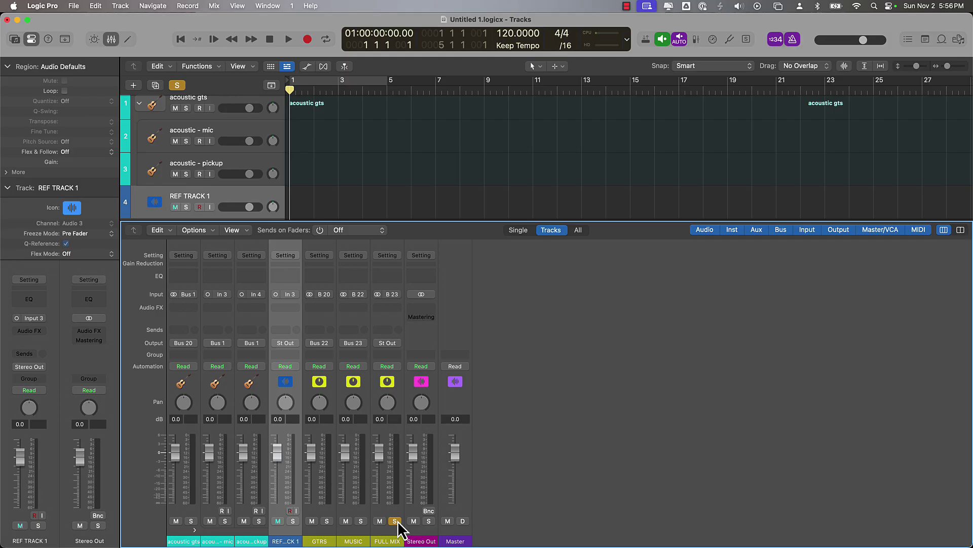
pyautogui.click(396, 522)
pyautogui.press('x')
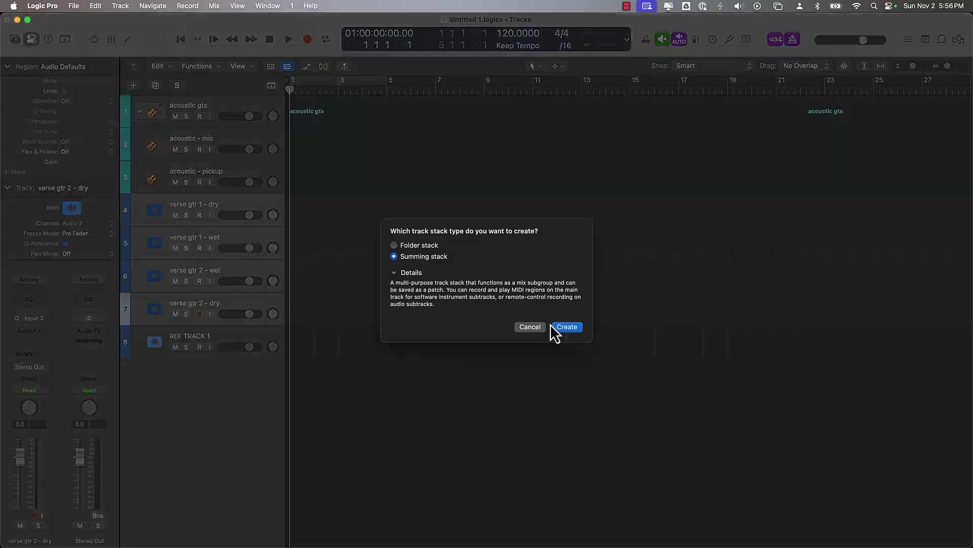
# Step: Group the dry and wet verse gtr 1 and verse gtr 2 tracks into a summing stack
pyautogui.click(549, 332)
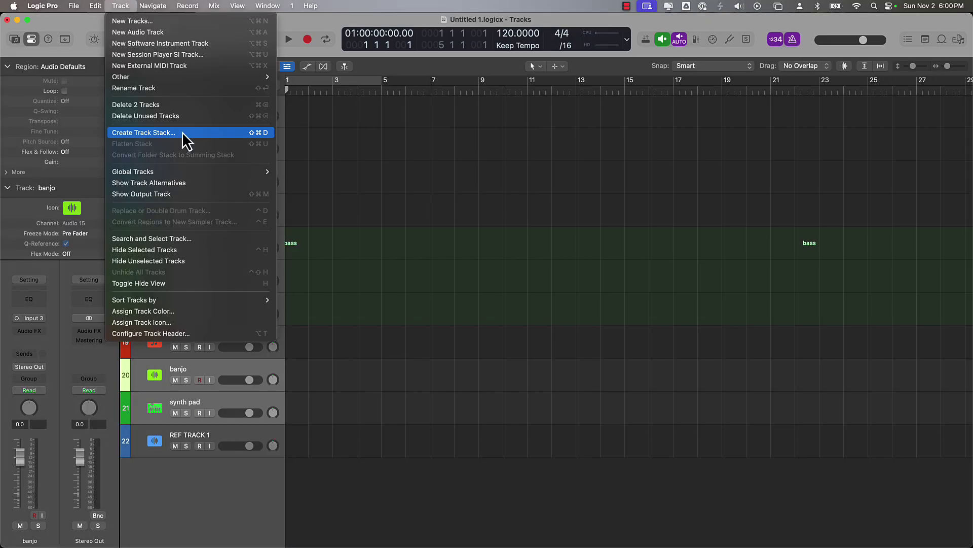
# Step: Group the banjo and synth pad tracks into a folder stack
pyautogui.click(187, 135)
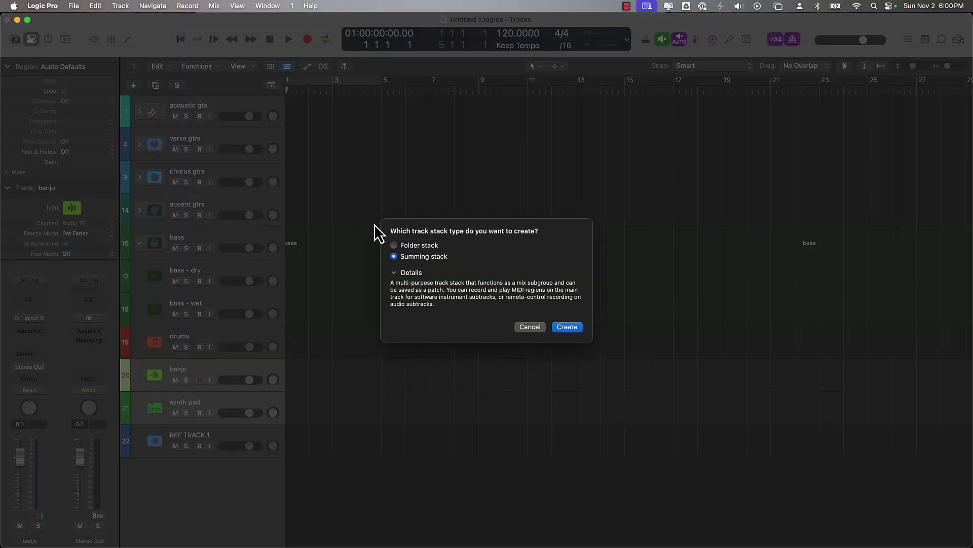
pyautogui.click(406, 247)
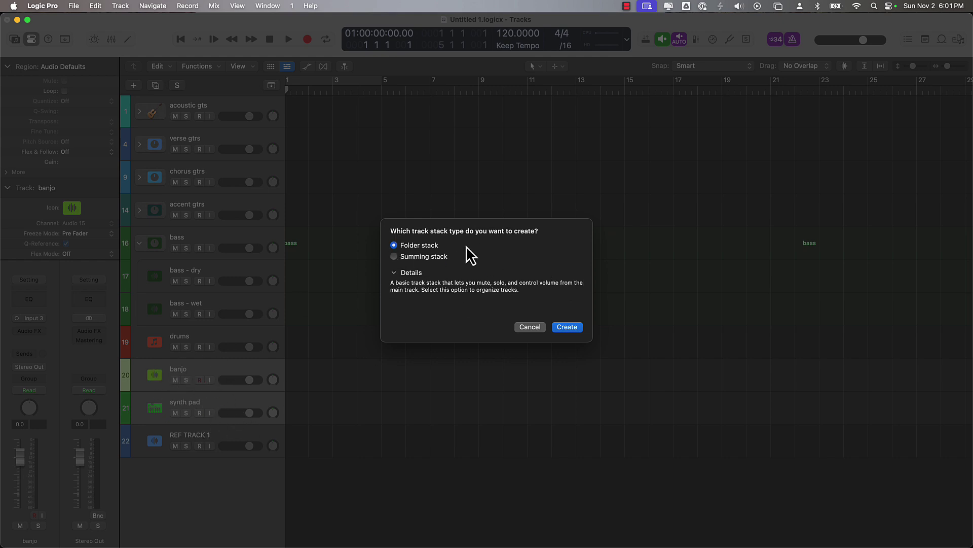
pyautogui.click(575, 330)
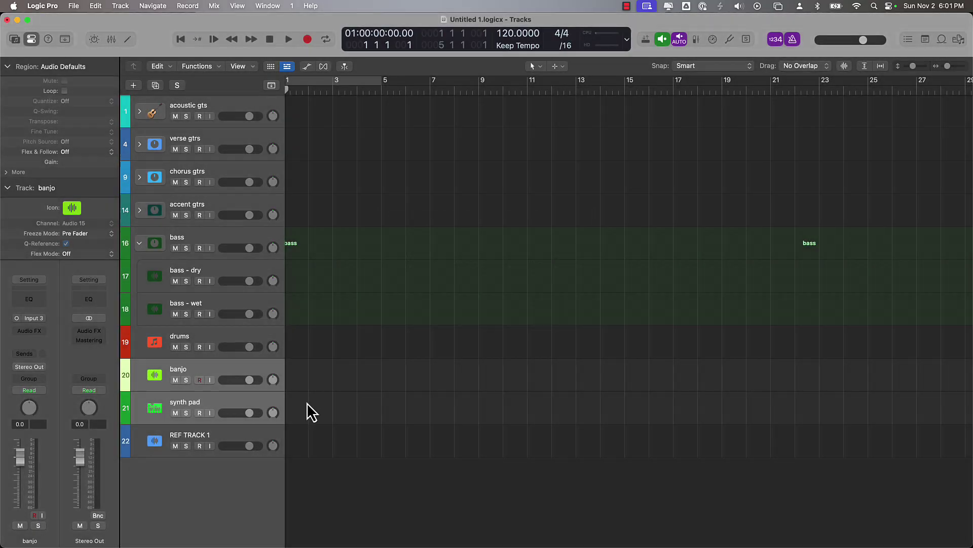
# Step: Collapse the folder stack holding banjo and synth pad and rename it "extra instruments"
pyautogui.click(139, 377)
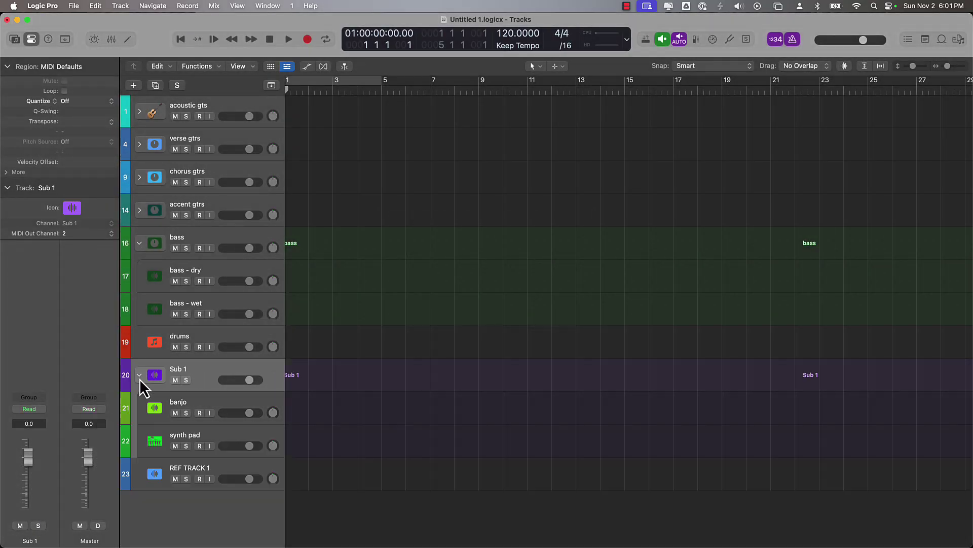
pyautogui.click(139, 379)
pyautogui.doubleClick(188, 368)
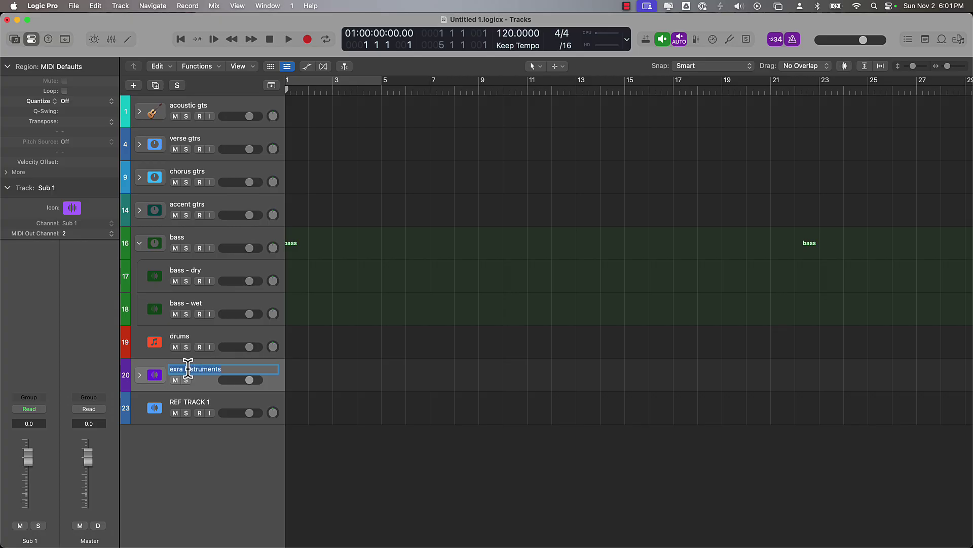
pyautogui.write('ext')
pyautogui.write('nts')
pyautogui.press('Return')
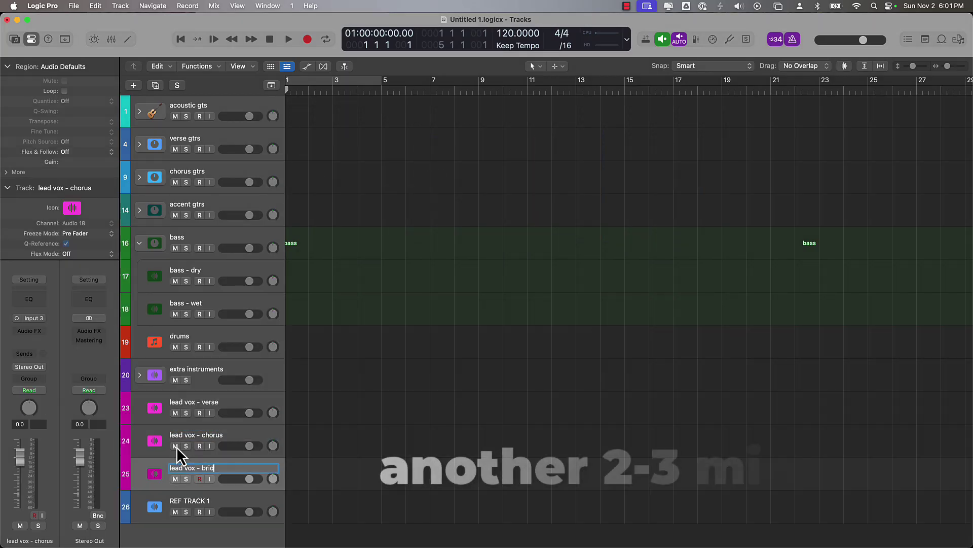
# Step: Name the third lead vocal track "lead vox - bridge" and further vocal tracks lead harmony 1, lead harmony 2, backing 1, backing low and backing high
pyautogui.write('ge')
pyautogui.press('Return')
pyautogui.write('lead harmony 1lead harmony 2backing 1backing lowbacking high')
# Step: Group the verse, chorus and bridge lead vox tracks into a summing stack named "lead vox"
pyautogui.click(120, 6)
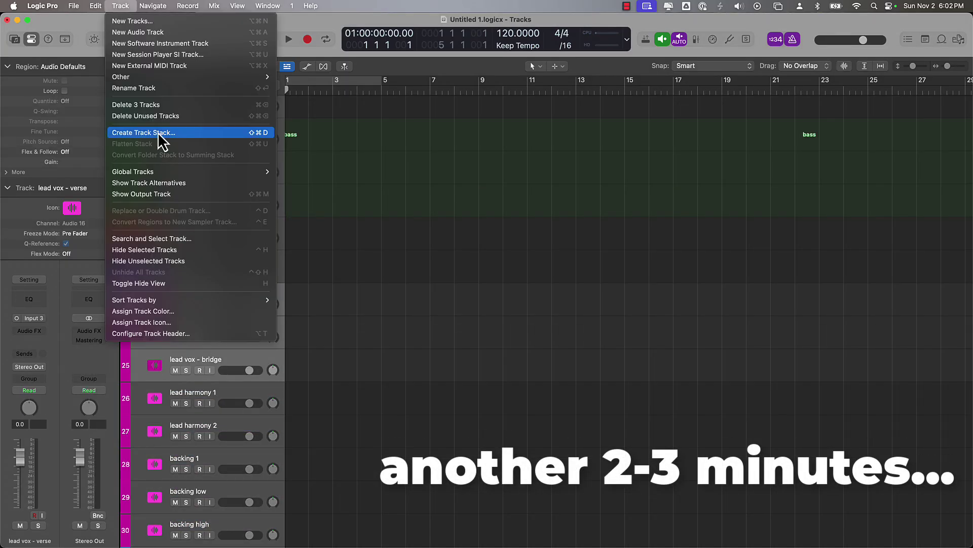
pyautogui.click(159, 134)
pyautogui.click(394, 256)
pyautogui.click(567, 327)
pyautogui.write('lead vox')
# Step: Group the two lead harmony tracks into a summing stack named "lead harmonies" and start a track stack for the backing vocals
pyautogui.keyDown('shift'); pyautogui.click(162, 364); pyautogui.keyUp('shift')
pyautogui.click(568, 327)
pyautogui.write('lead harmonies')
pyautogui.click(159, 133)
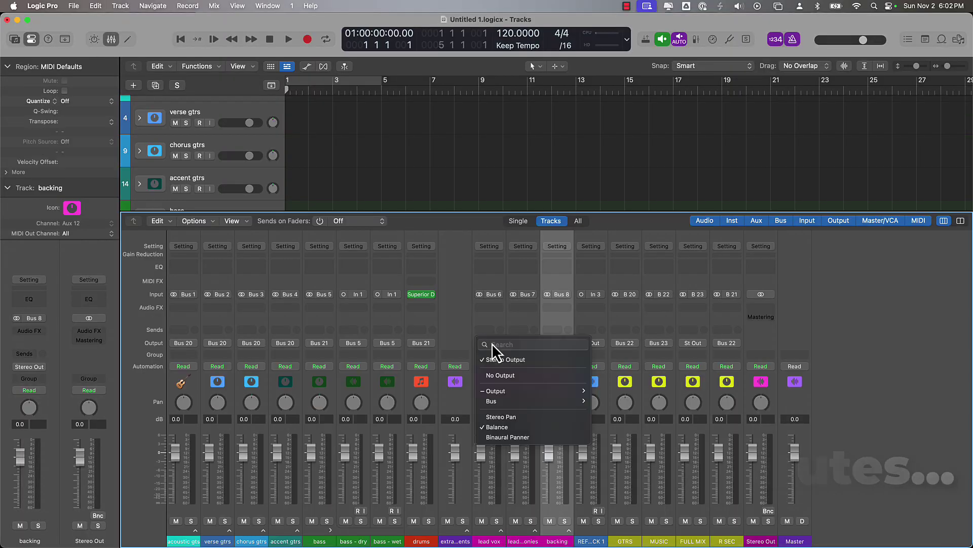
# Step: Route the lead vox, lead harmonies and backing stacks to Bus 24, and the ALL VOX aux channel to Bus 23
pyautogui.click(493, 348)
pyautogui.click(761, 342)
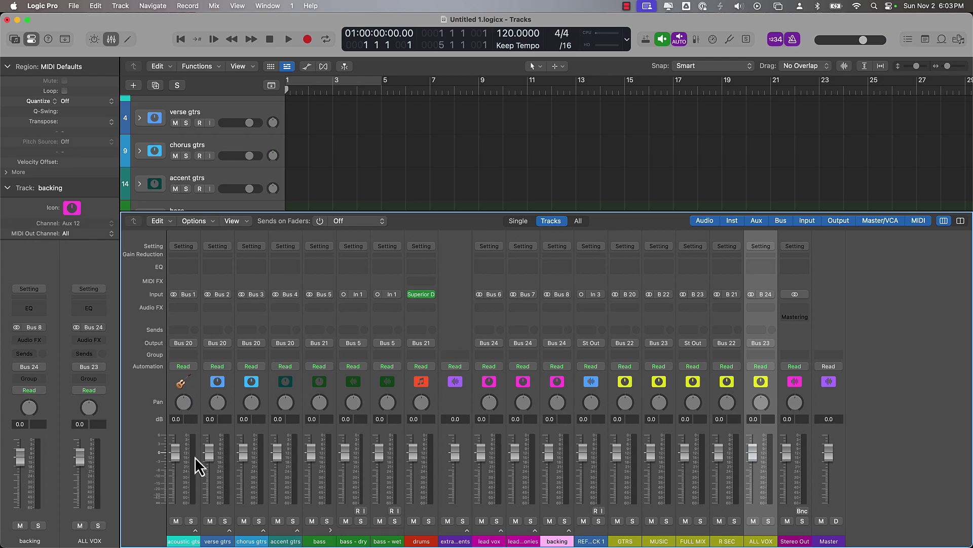
# Step: Step through the acoustic, verse, chorus and accent guitar stacks and the bass stack in the mixer, and collapse the bass stack
pyautogui.click(181, 393)
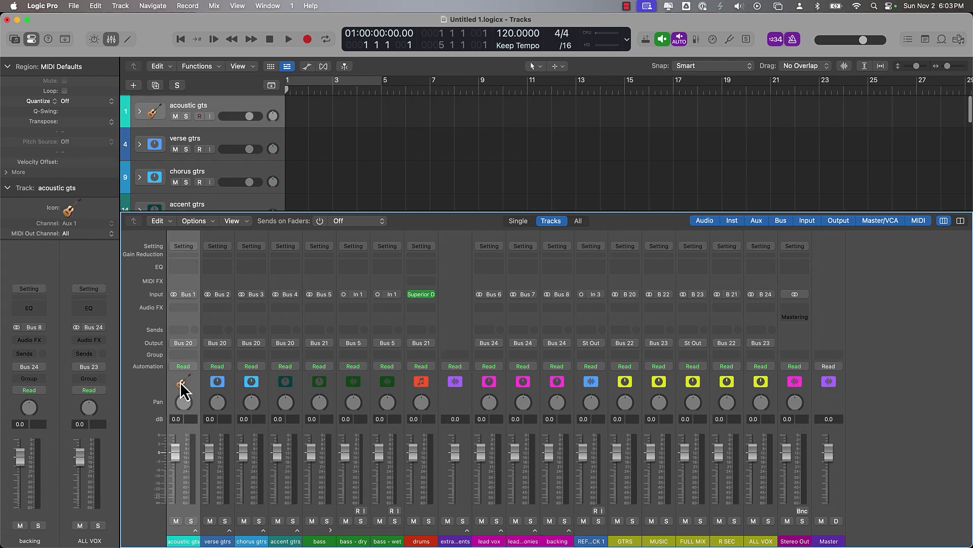
pyautogui.click(223, 380)
pyautogui.click(251, 381)
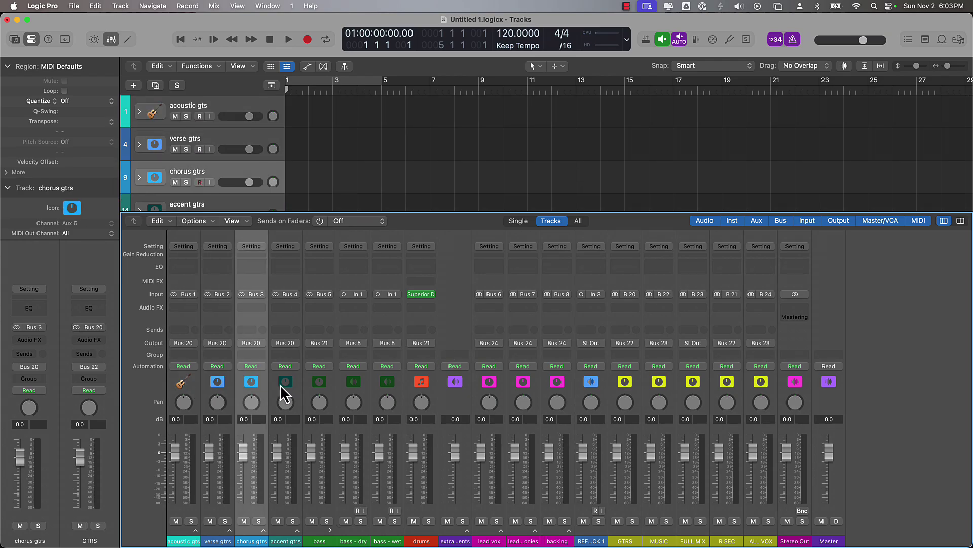
pyautogui.click(280, 384)
pyautogui.click(315, 384)
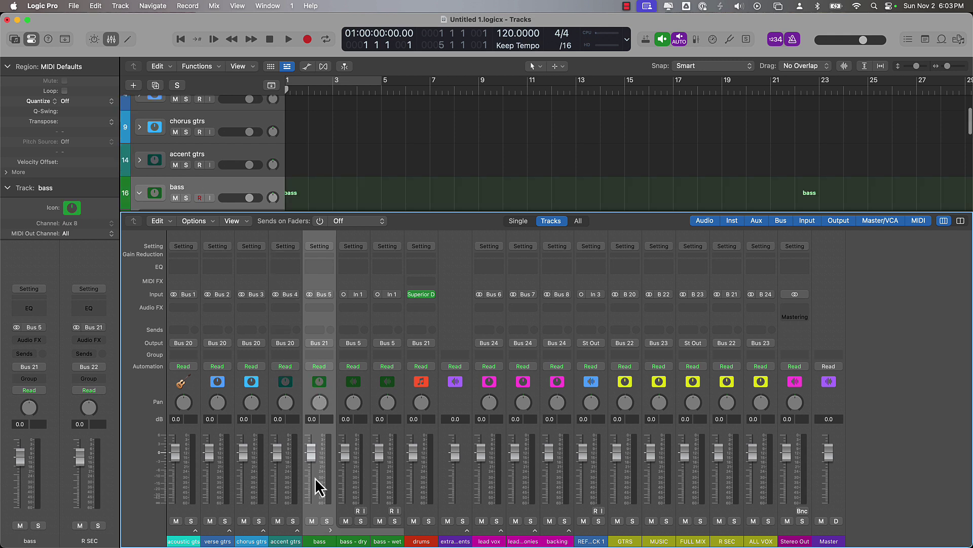
pyautogui.click(330, 530)
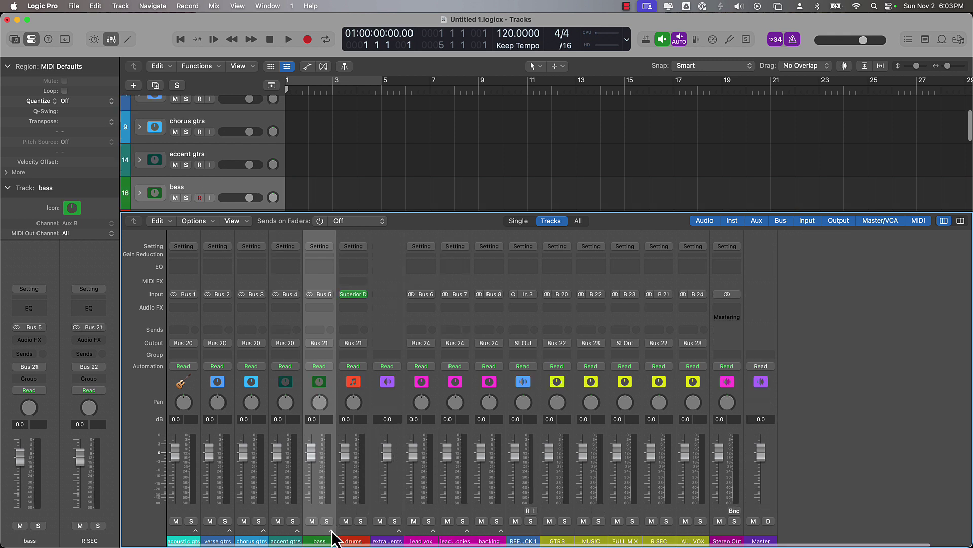
# Step: Expand the lead vox stack in the mixer, step through its verse, chorus and bridge channels, and collapse it
pyautogui.click(388, 394)
pyautogui.click(419, 382)
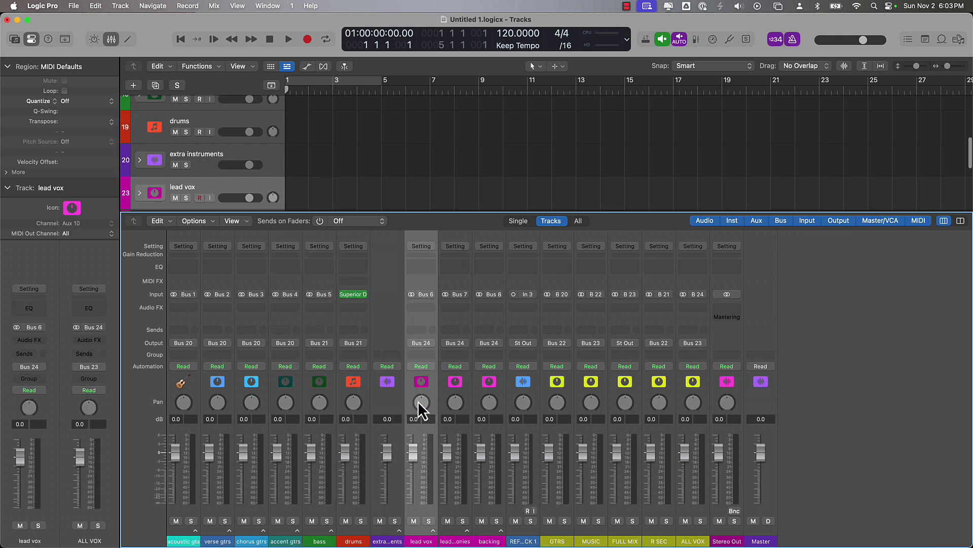
pyautogui.click(433, 530)
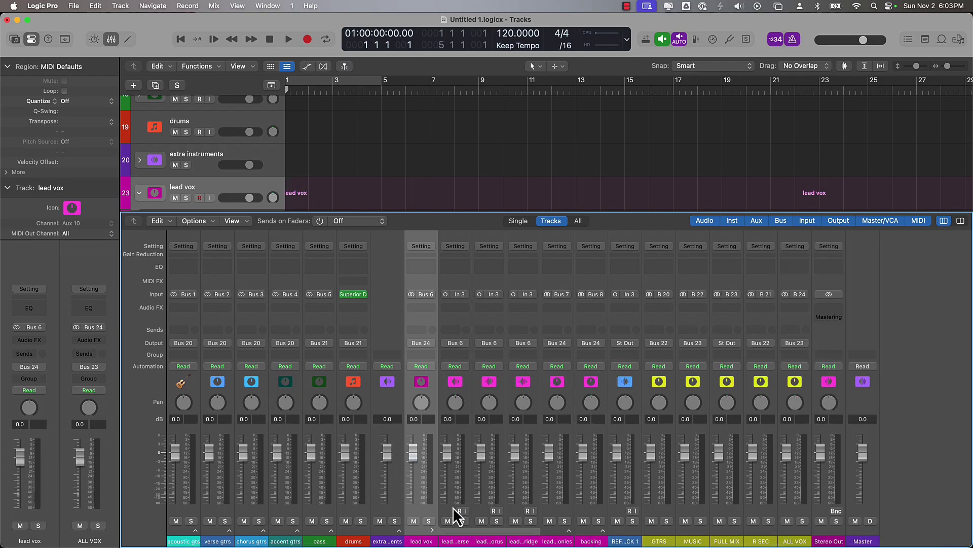
pyautogui.click(456, 383)
pyautogui.click(488, 381)
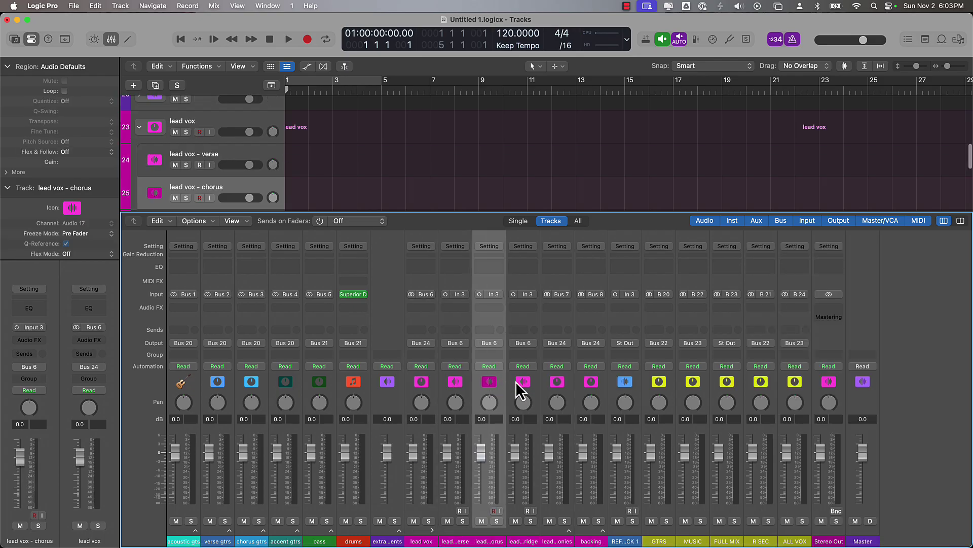
pyautogui.click(525, 384)
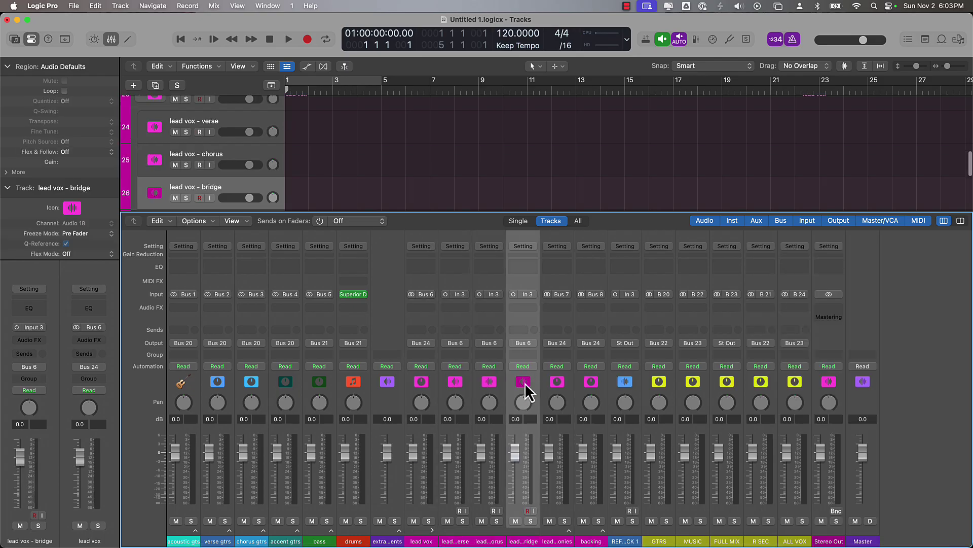
pyautogui.click(432, 532)
# Step: Expand the lead harmonies and backing stacks in the mixer and step through their member channels
pyautogui.click(459, 393)
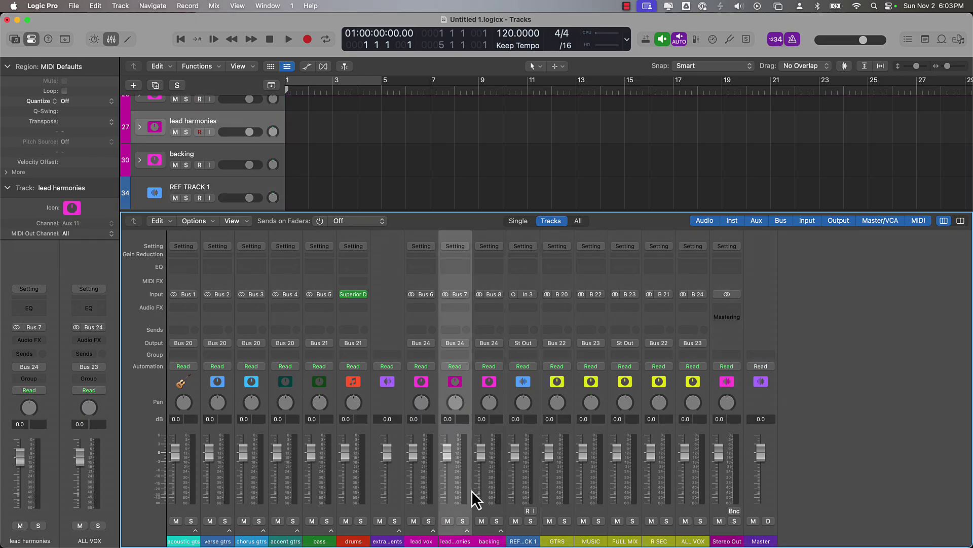
pyautogui.click(467, 532)
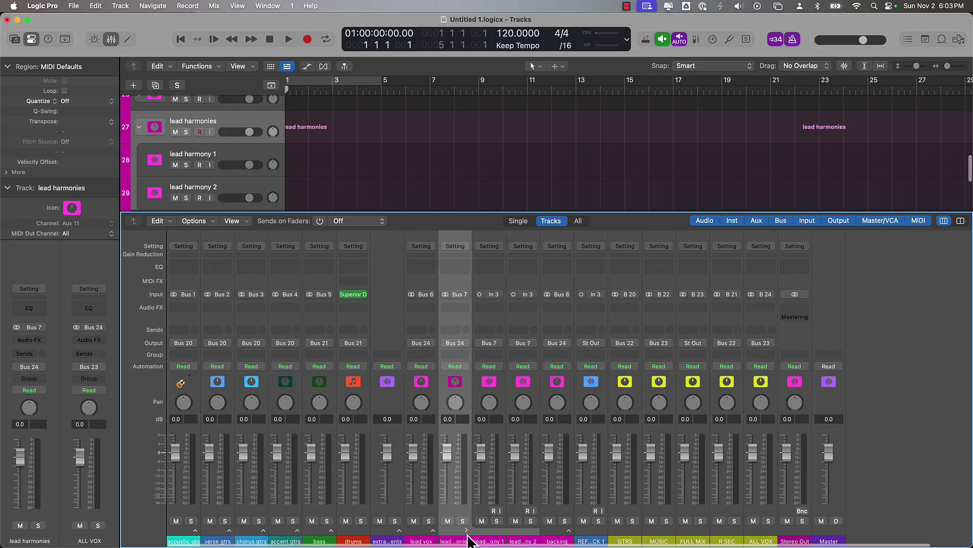
pyautogui.click(495, 398)
pyautogui.click(523, 385)
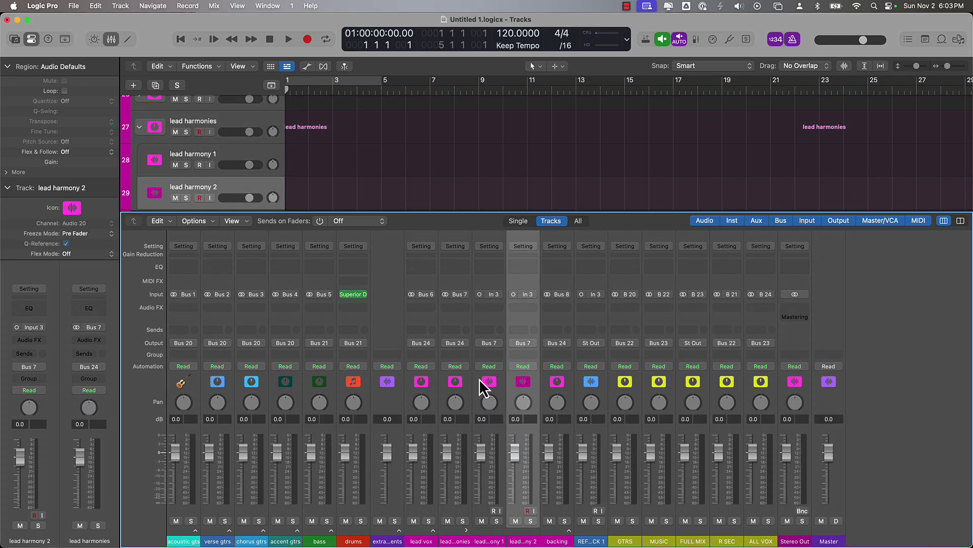
pyautogui.click(569, 530)
pyautogui.click(558, 386)
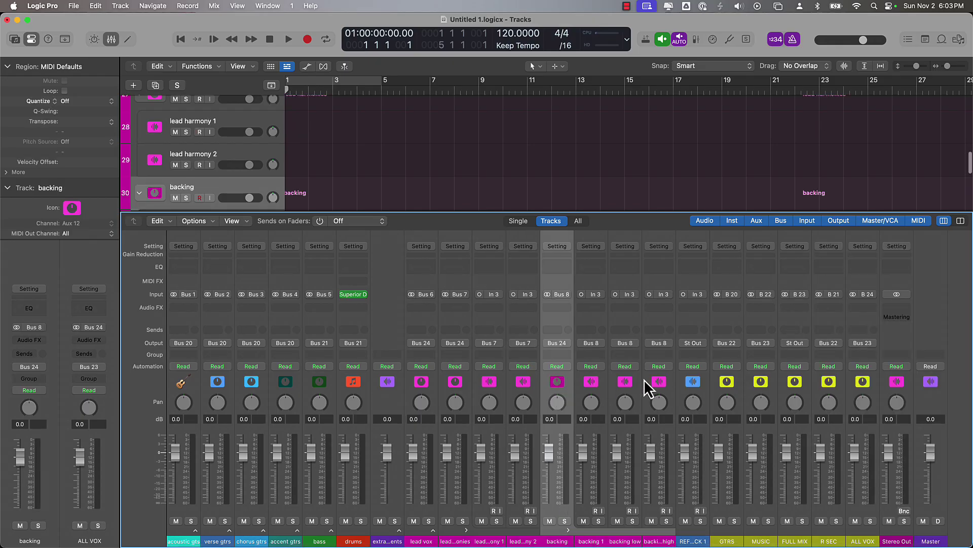
pyautogui.keyDown('shift'); pyautogui.click(656, 383); pyautogui.keyUp('shift')
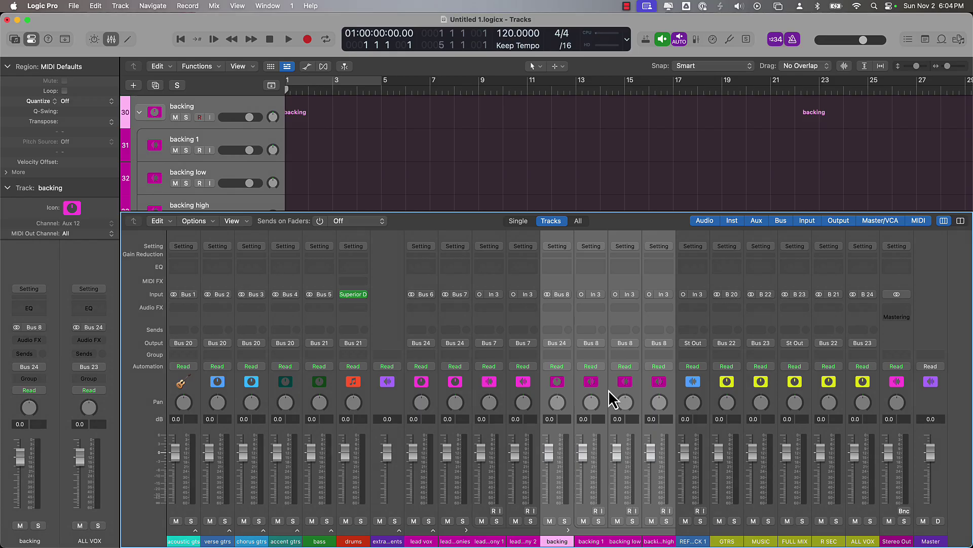
# Step: Collapse the backing and lead harmonies stacks and select the lead vox, lead harmonies and backing channels together
pyautogui.click(569, 531)
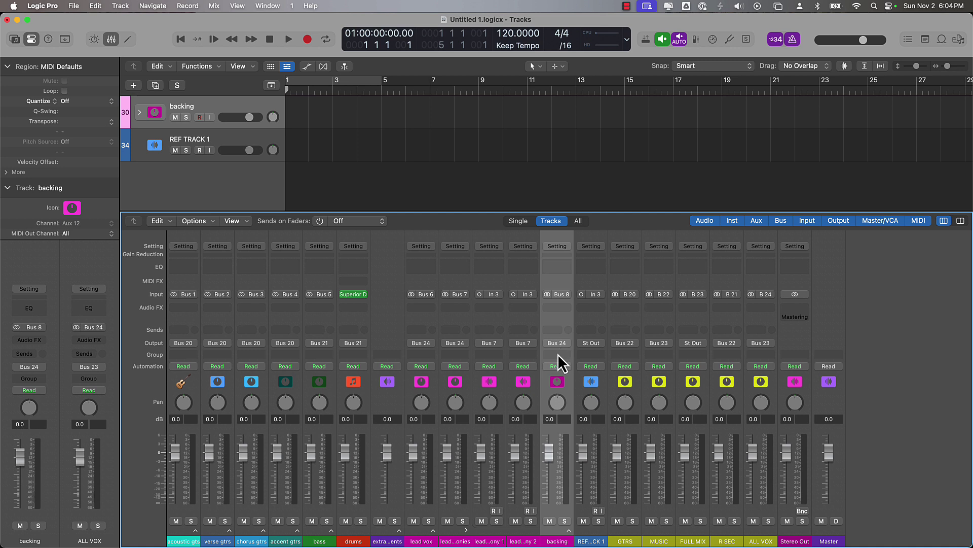
pyautogui.click(466, 531)
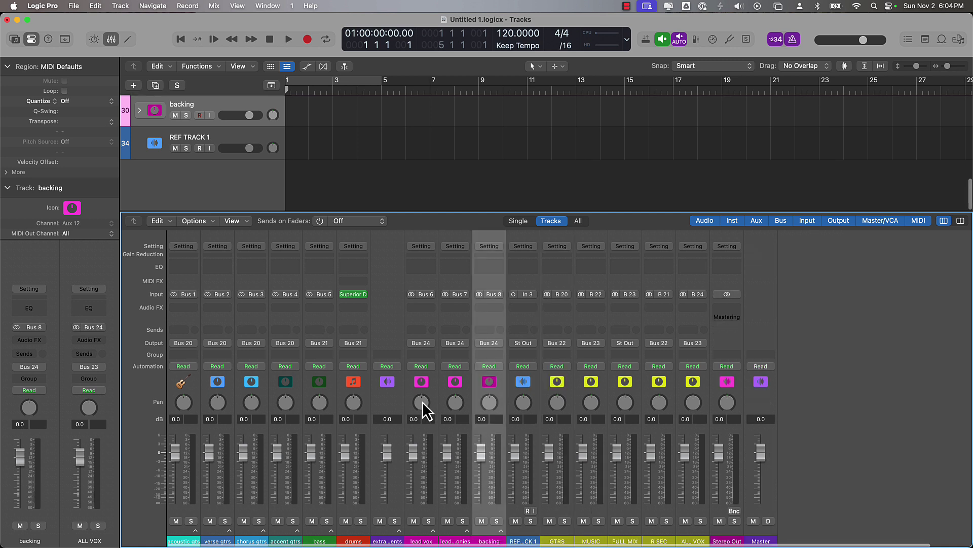
pyautogui.click(423, 383)
pyautogui.keyDown('shift'); pyautogui.click(485, 379); pyautogui.keyUp('shift')
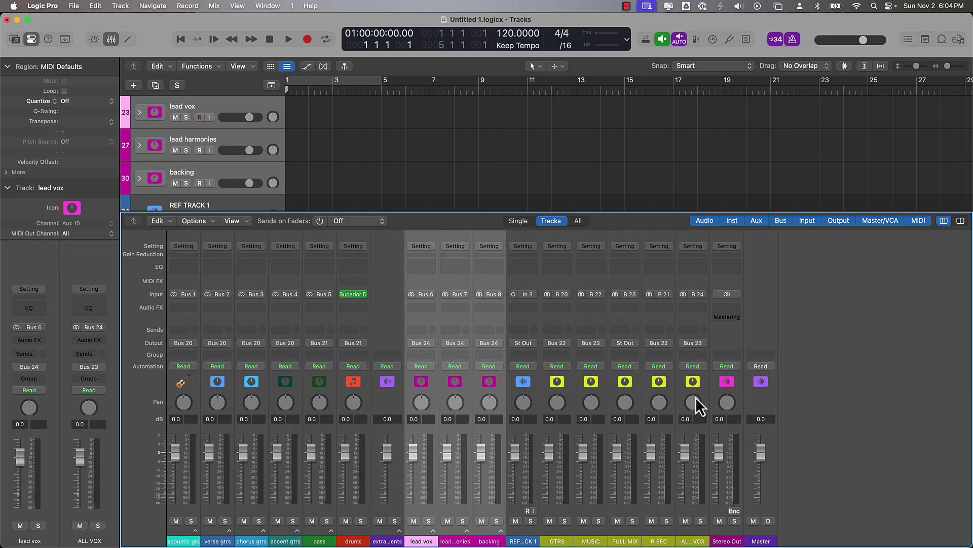
# Step: Test soloing the GTRS, R SEC, MUSIC and FULL MIX buses, and clear all of their solos
pyautogui.click(565, 521)
pyautogui.click(599, 521)
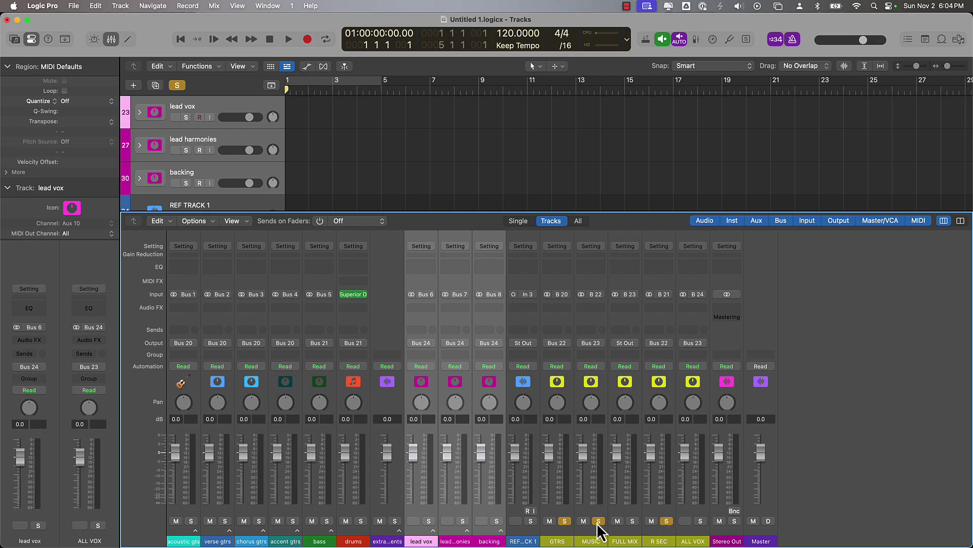
pyautogui.click(633, 521)
pyautogui.click(633, 521)
pyautogui.click(598, 521)
pyautogui.click(564, 521)
pyautogui.click(666, 521)
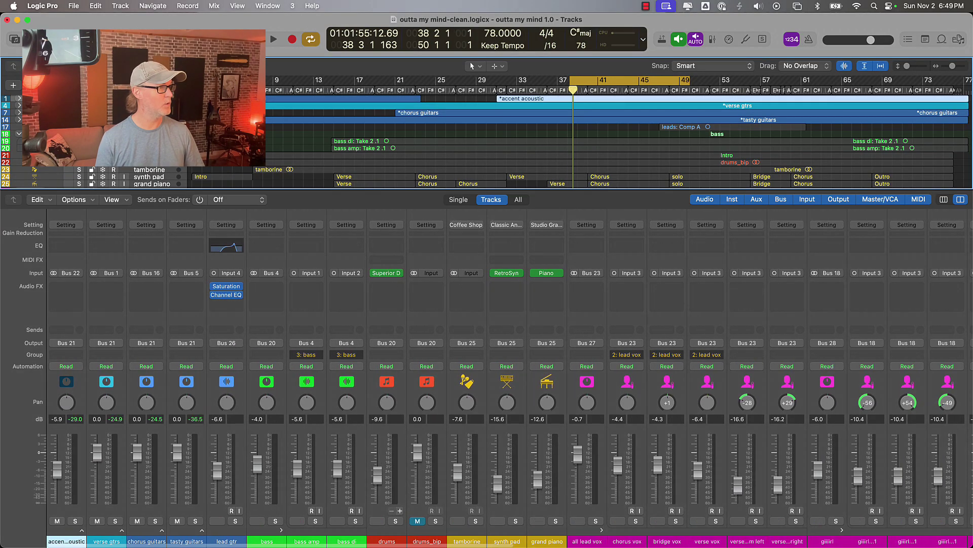
# Step: Review the full track list of the outta my mind project, and select its four guitar stacks in the mixer
pyautogui.press('x')
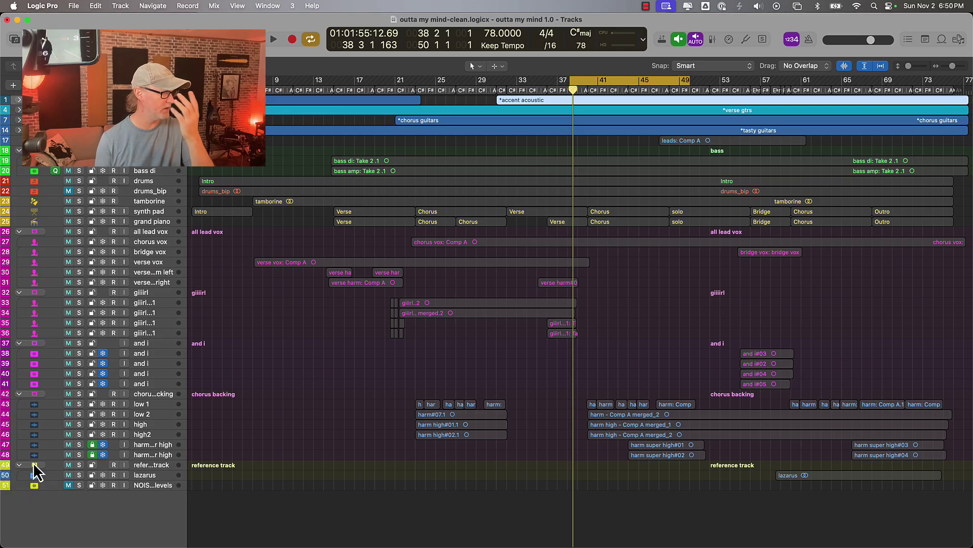
pyautogui.press('x')
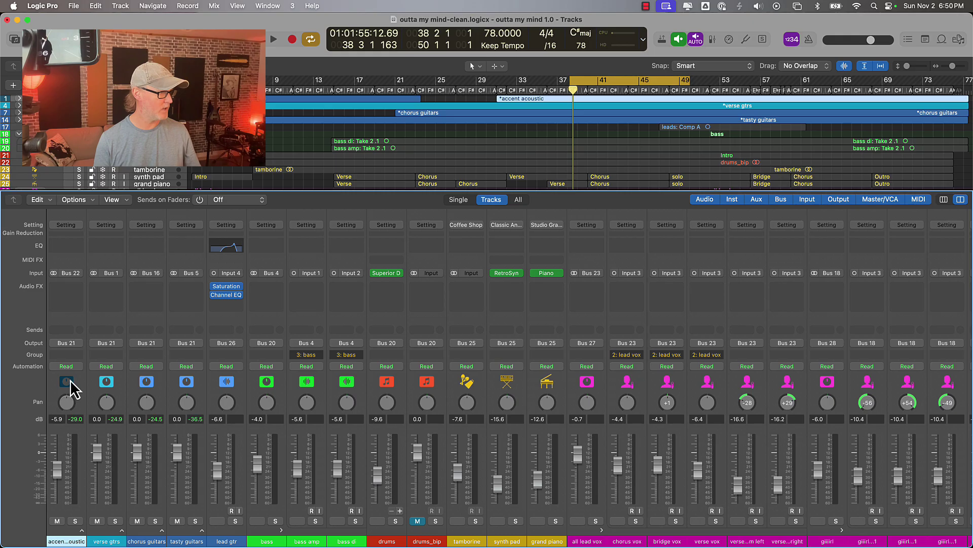
pyautogui.keyDown('shift'); pyautogui.click(187, 386); pyautogui.keyUp('shift')
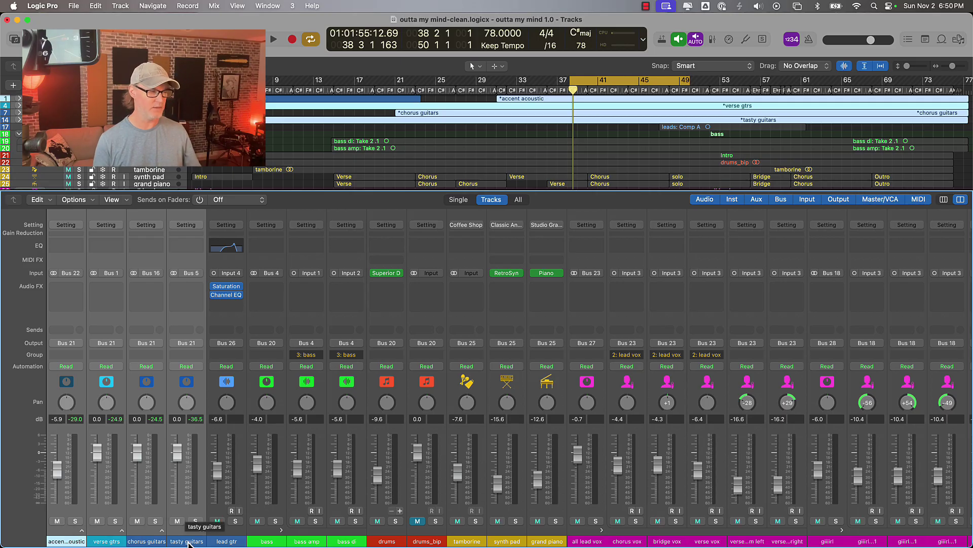
pyautogui.click(191, 384)
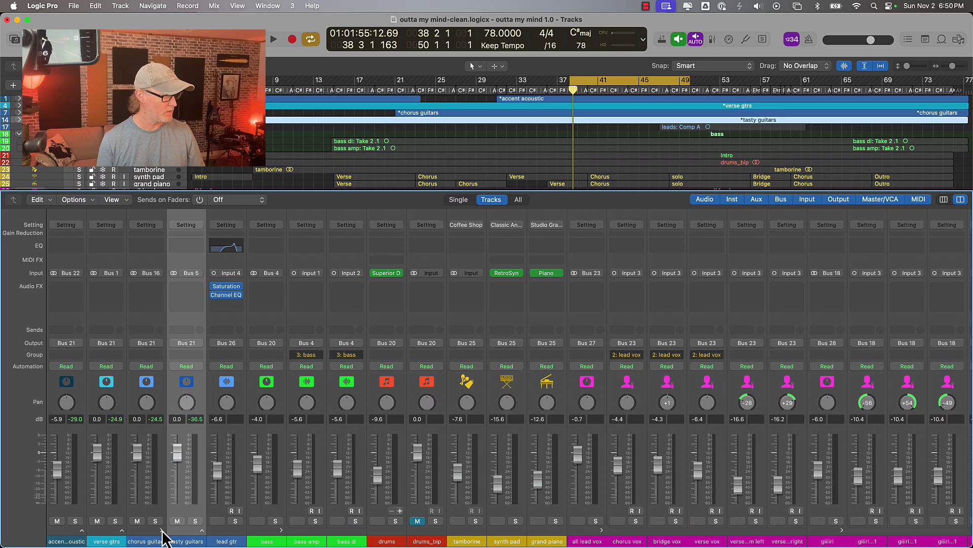
# Step: Expand the chorus guitars stack, select its six member channels to check their routing, and collapse the stack
pyautogui.click(163, 529)
pyautogui.click(188, 383)
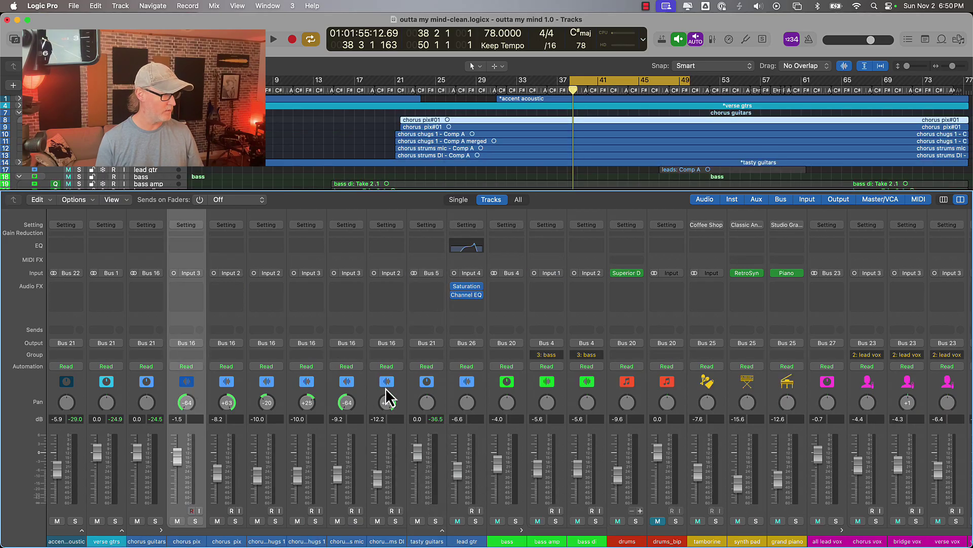
pyautogui.keyDown('shift'); pyautogui.click(386, 389); pyautogui.keyUp('shift')
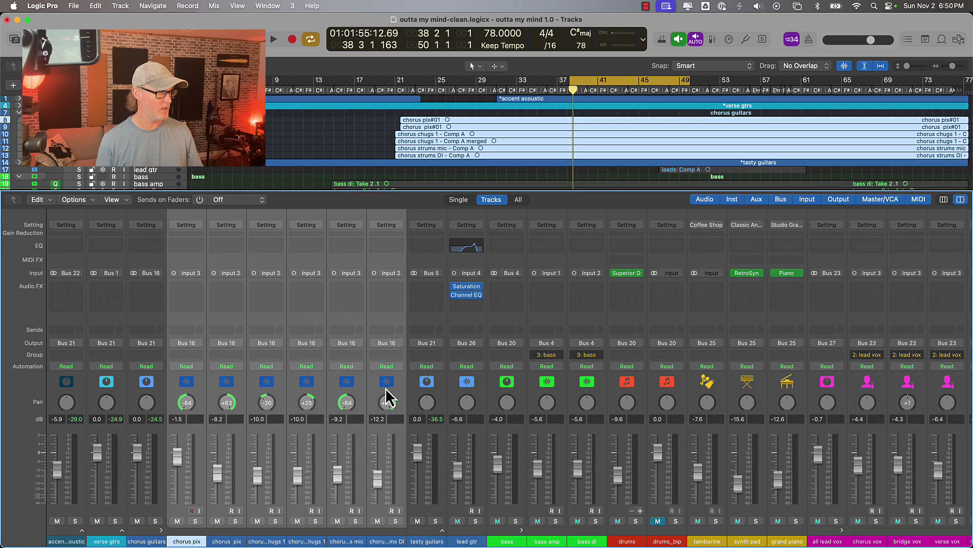
pyautogui.click(386, 395)
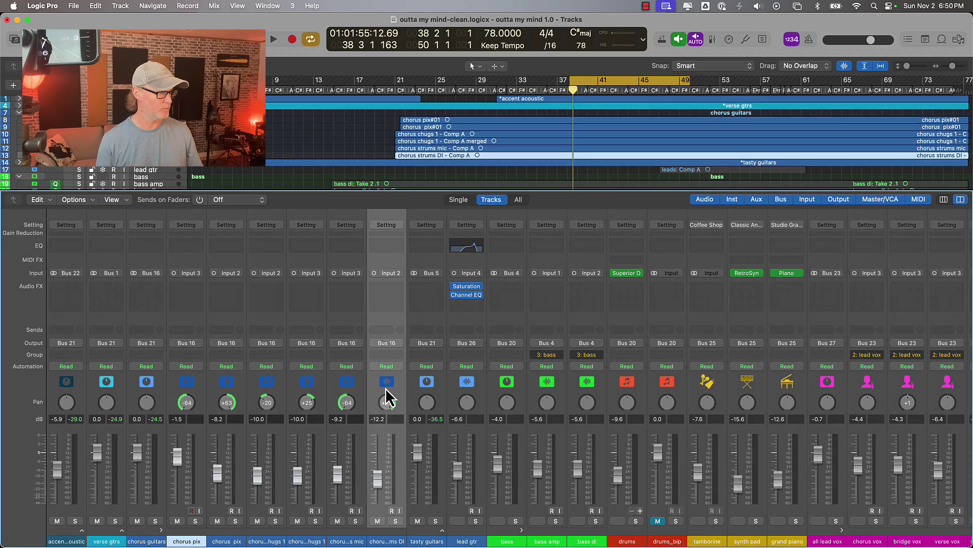
pyautogui.click(162, 530)
# Step: Select the four guitar stacks, solo the ALL GUITARS bus they feed, and start playback
pyautogui.click(66, 391)
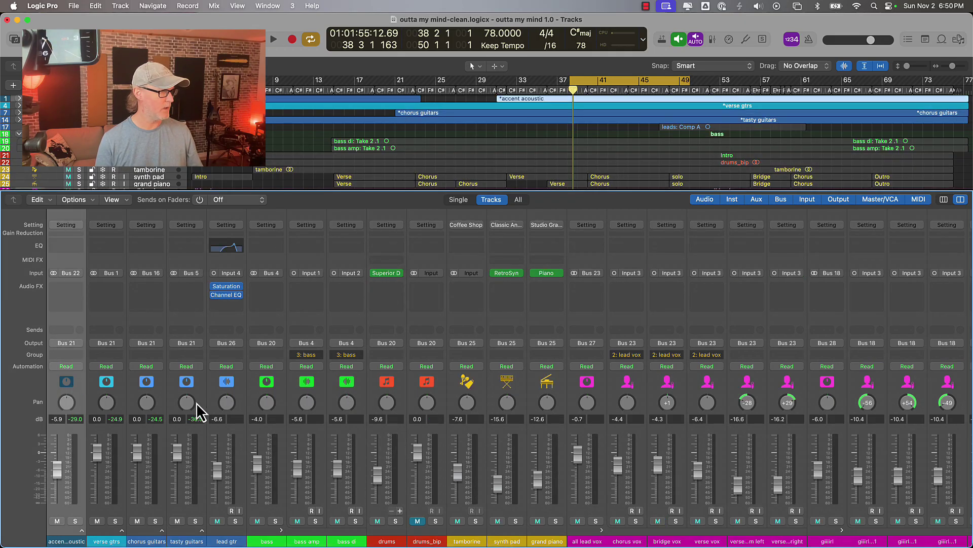
pyautogui.keyDown('shift'); pyautogui.click(186, 392); pyautogui.keyUp('shift')
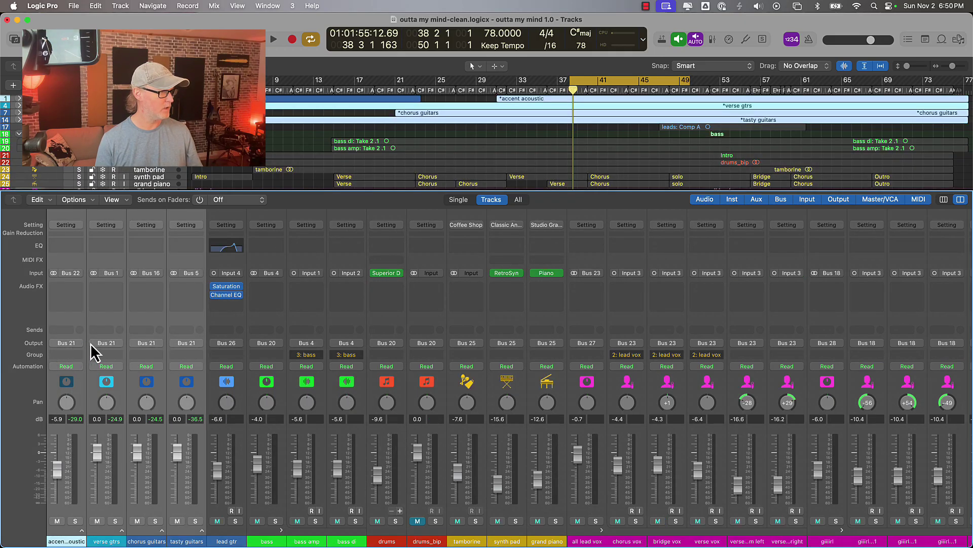
pyautogui.hscroll(15, 190, 349)
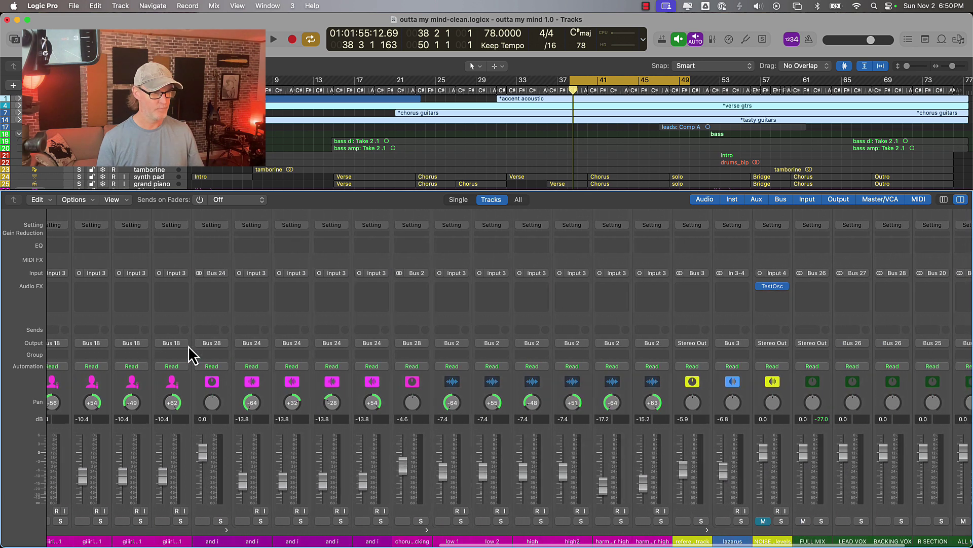
pyautogui.hscroll(5, 188, 346)
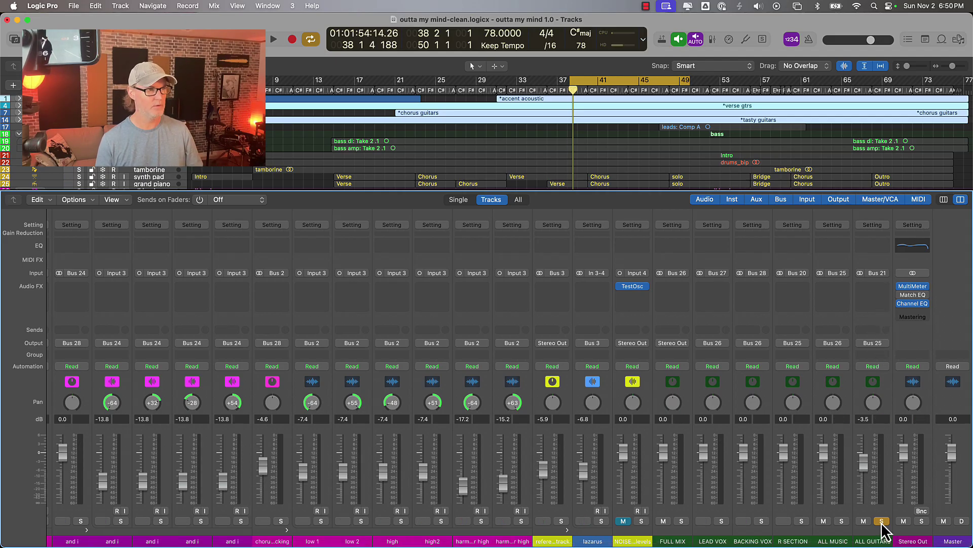
pyautogui.press('space')
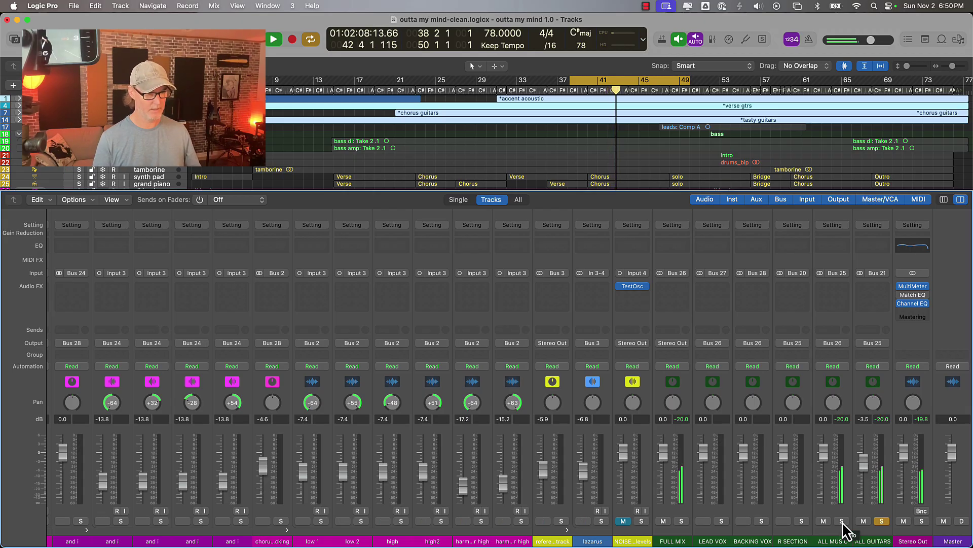
# Step: Audition the ALL MUSIC, R SECTION, BACKING VOX, LEAD VOX and FULL MIX buses by soloing each in turn
pyautogui.click(842, 520)
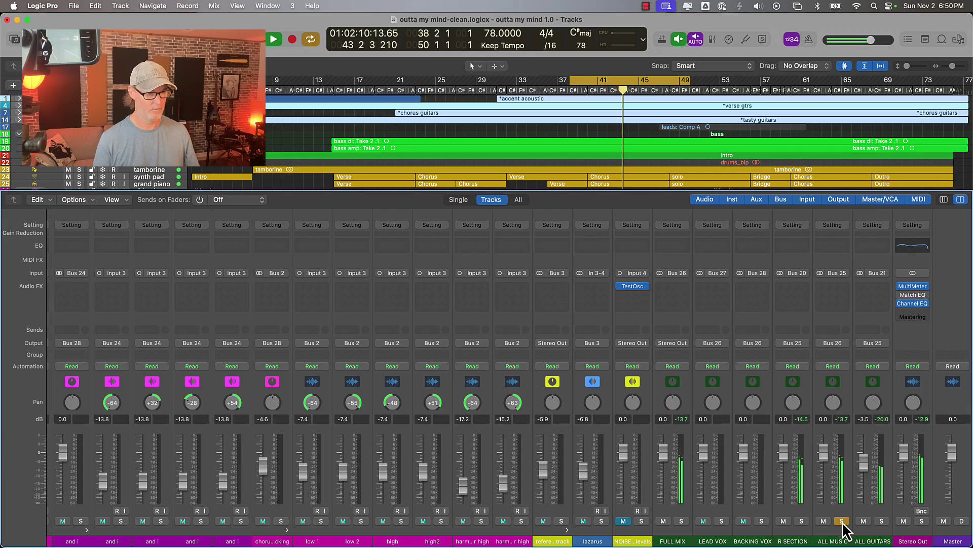
pyautogui.click(801, 520)
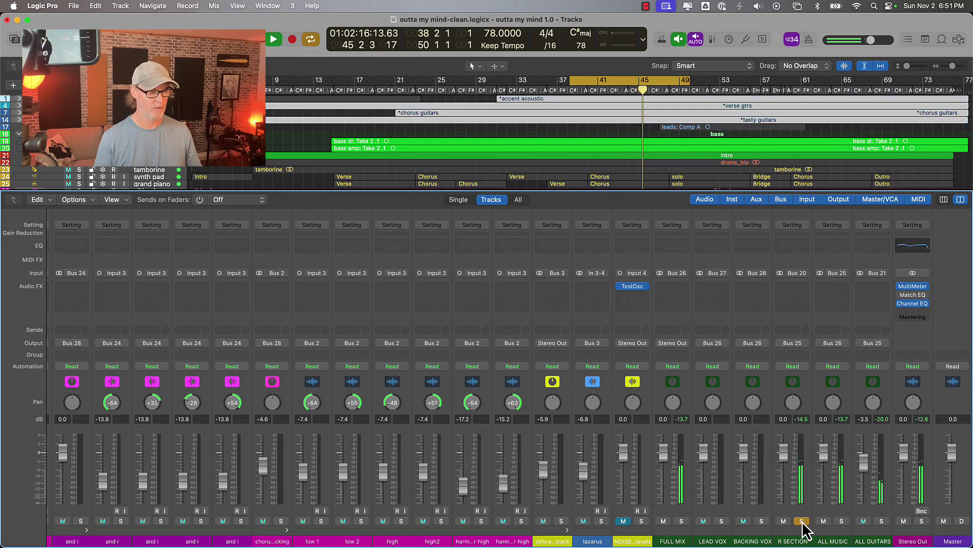
pyautogui.click(761, 520)
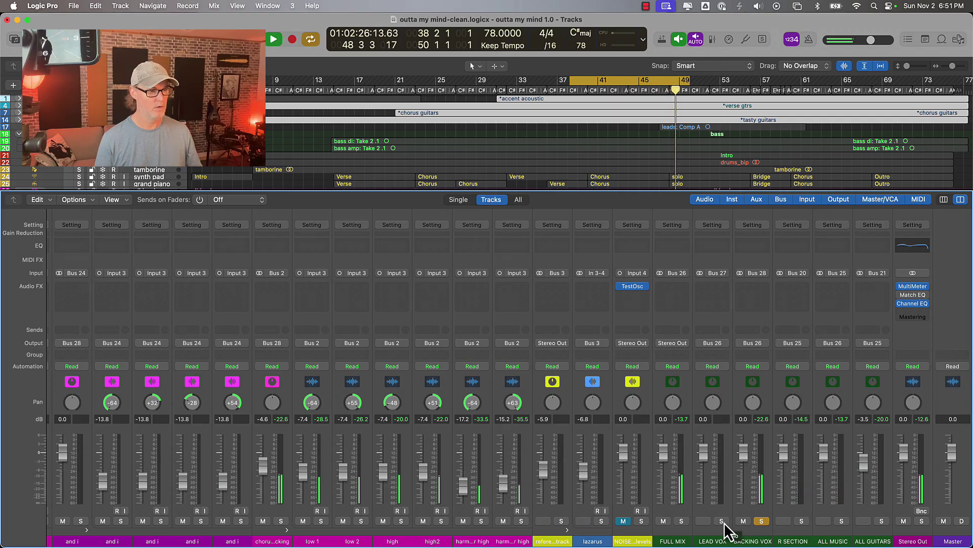
pyautogui.click(723, 521)
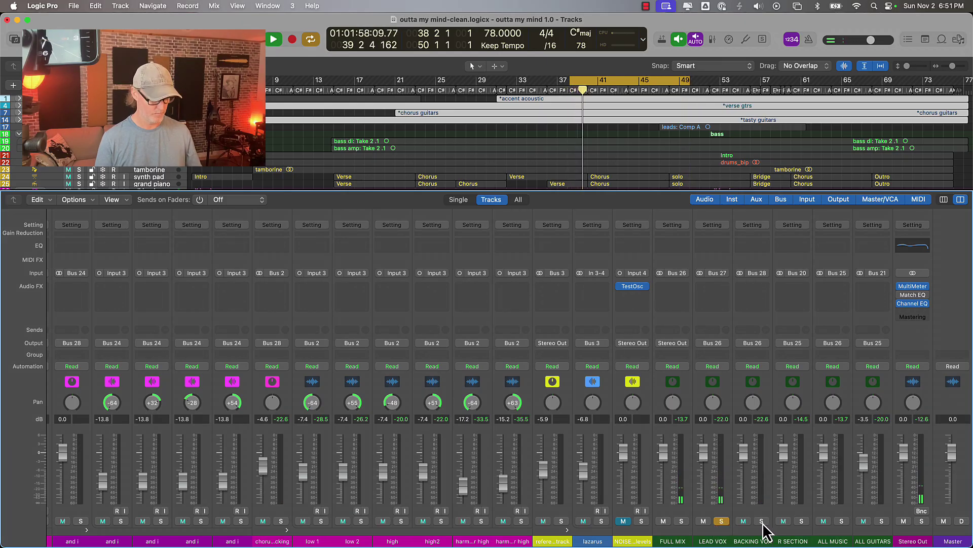
pyautogui.click(681, 521)
pyautogui.click(721, 522)
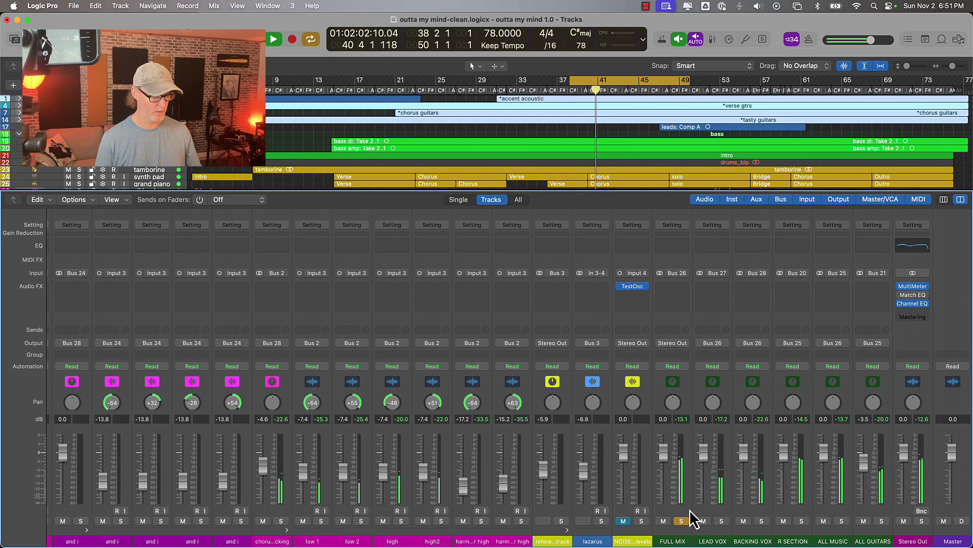
# Step: Solo only the lazarus reference track and move its region earlier in the timeline to about bar 41
pyautogui.keyDown('alt'); pyautogui.click(602, 521); pyautogui.keyUp('alt')
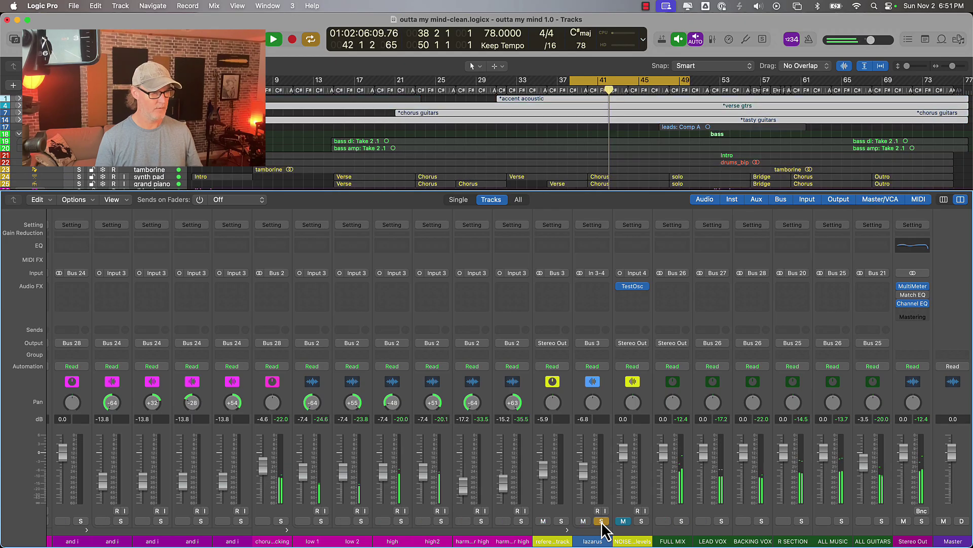
pyautogui.scroll(-10, 607, 126)
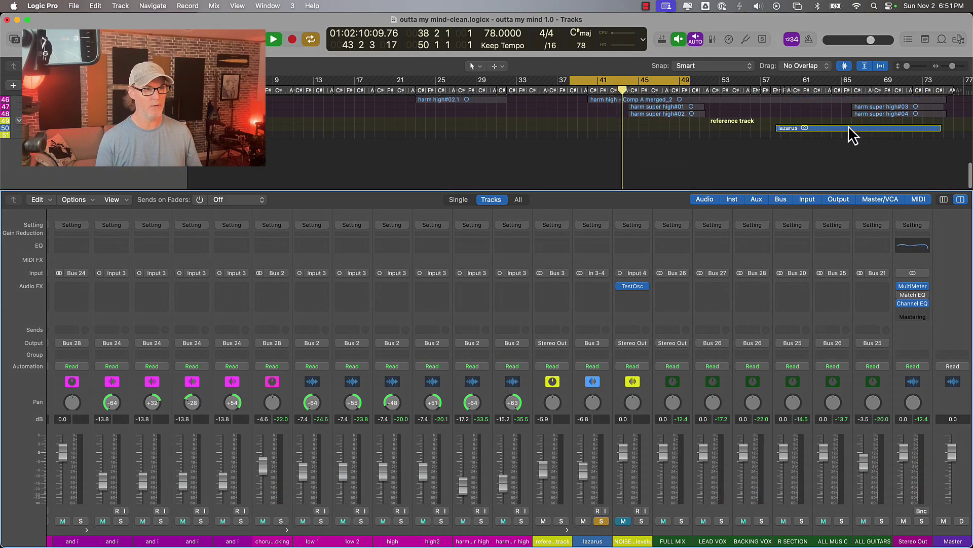
pyautogui.moveTo(849, 130); pyautogui.dragTo(677, 130)
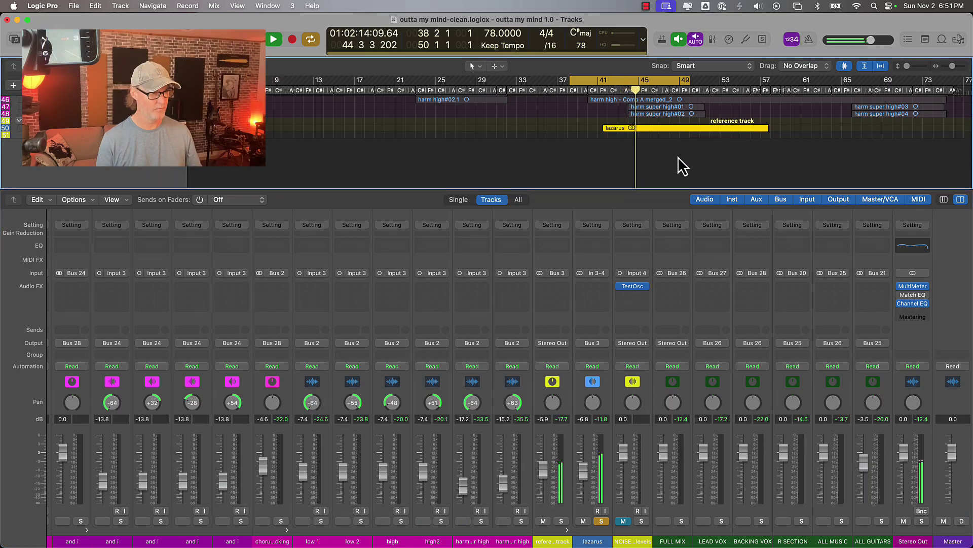
# Step: Compare the FULL MIX bus with the lazarus track by alternating solos, and bypass MultiMeter and Channel EQ on Stereo Out
pyautogui.keyDown('alt'); pyautogui.click(682, 520); pyautogui.keyUp('alt')
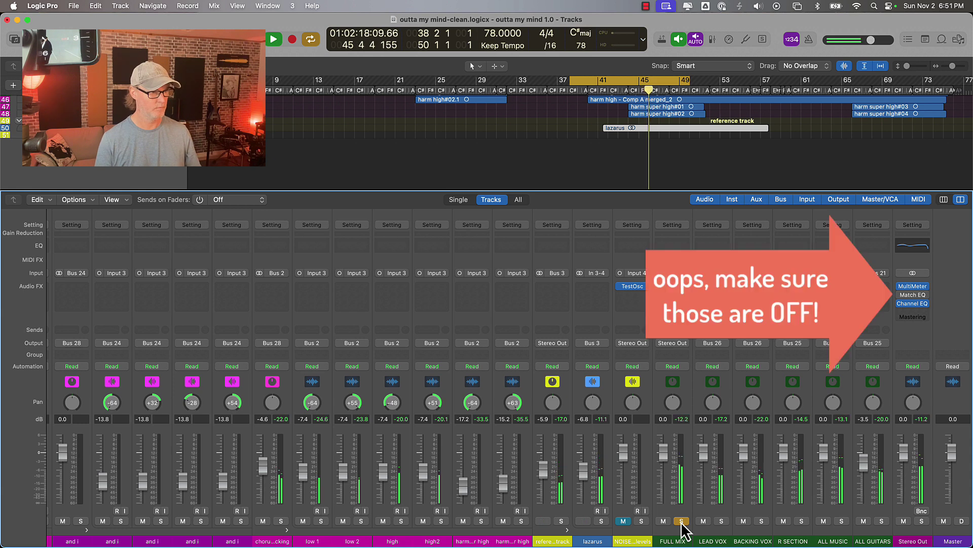
pyautogui.keyDown('alt'); pyautogui.click(601, 521); pyautogui.keyUp('alt')
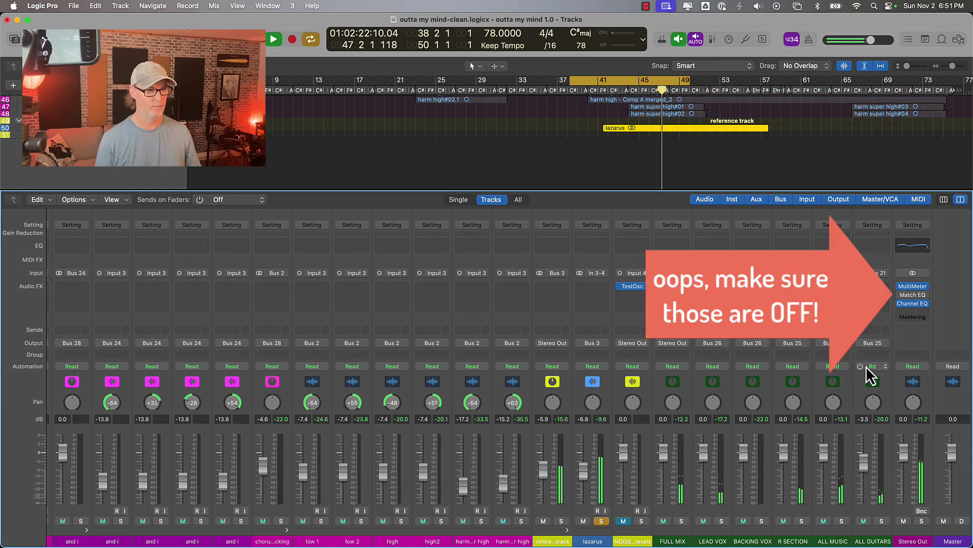
pyautogui.moveTo(903, 308)
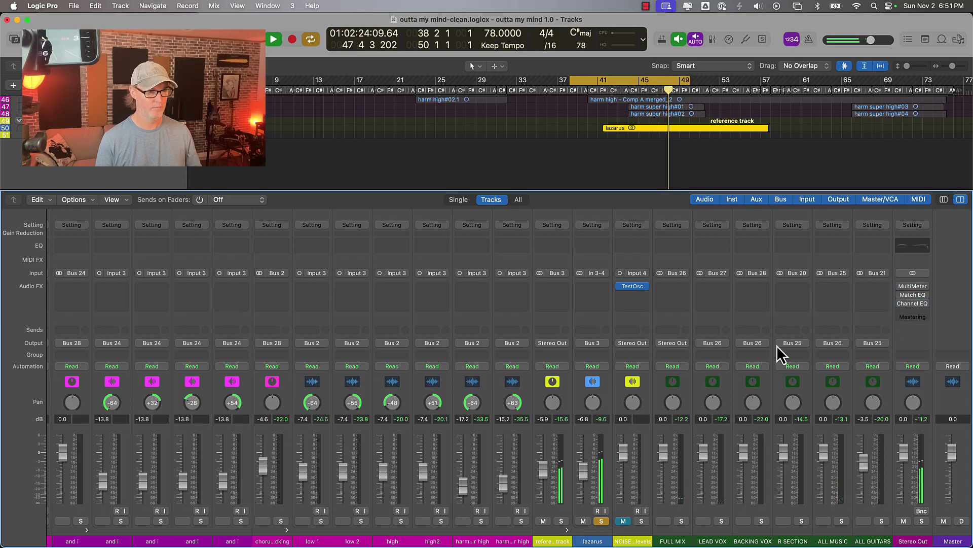
pyautogui.click(682, 520)
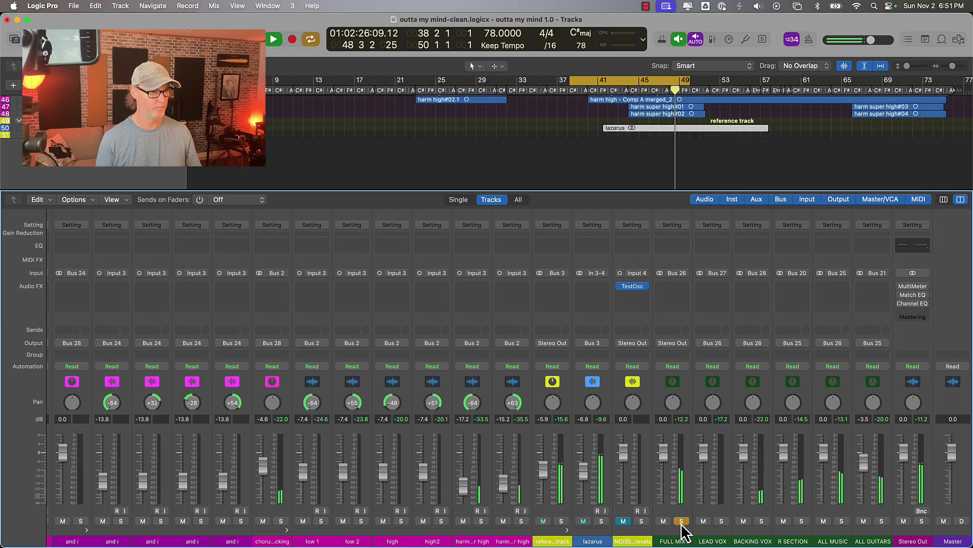